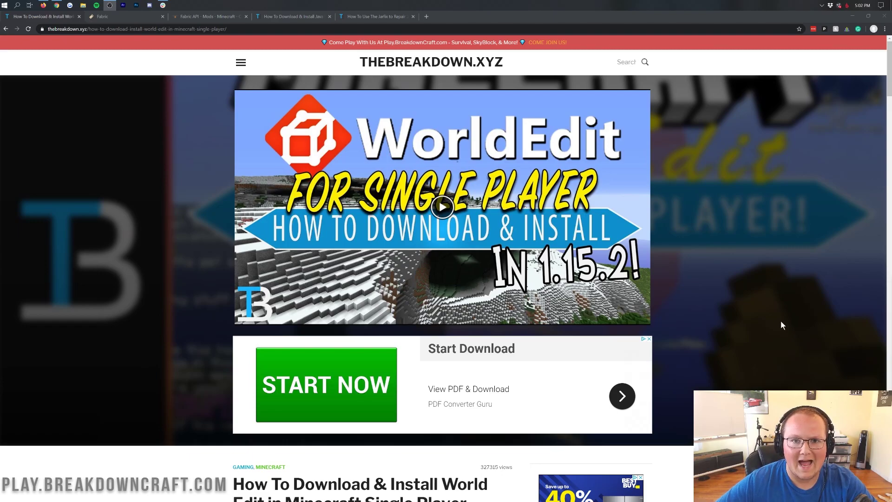
Step: Return to the WorldEdit install article and read through its feature section
click(135, 16)
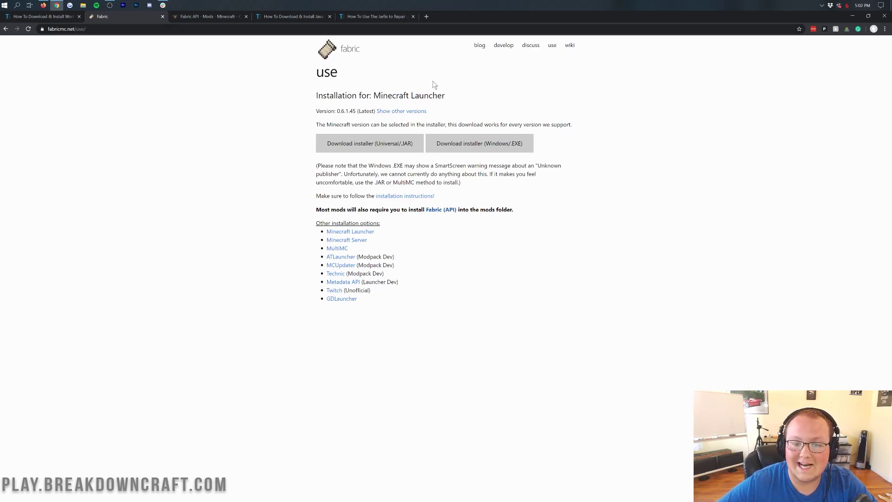
click(58, 17)
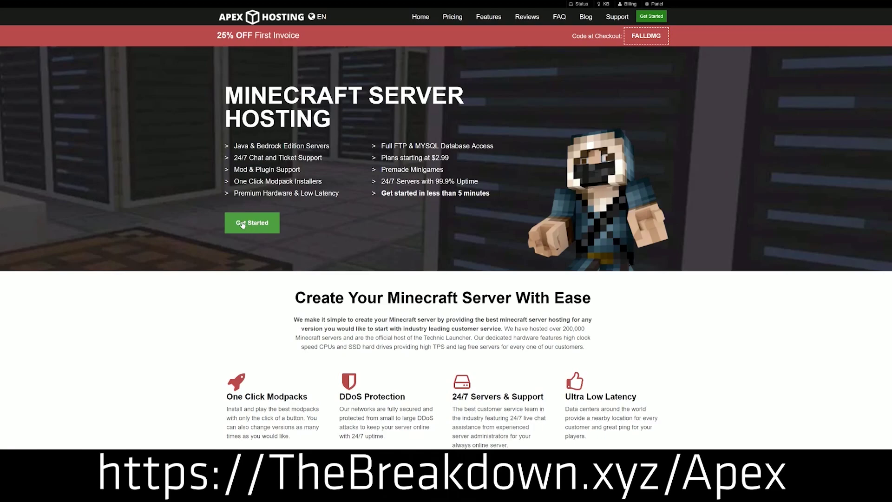
scroll(342, 219, down, 3)
scroll(341, 219, down, 1)
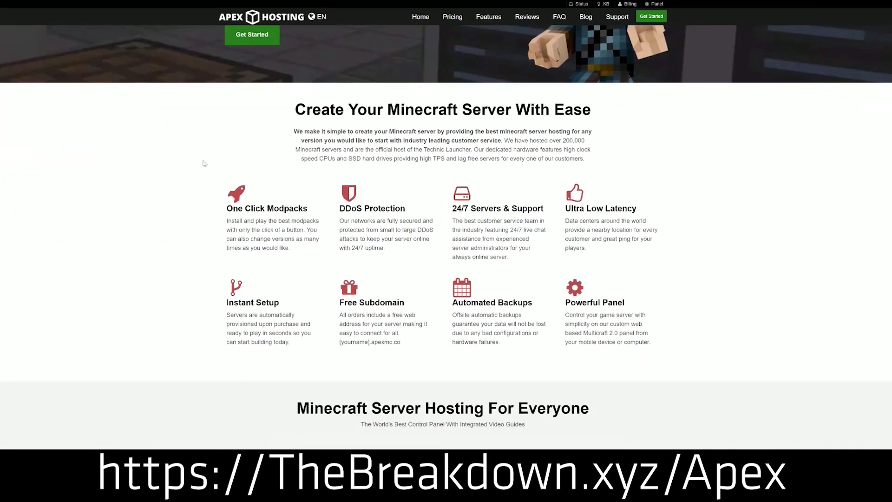
drag(227, 208, 545, 212)
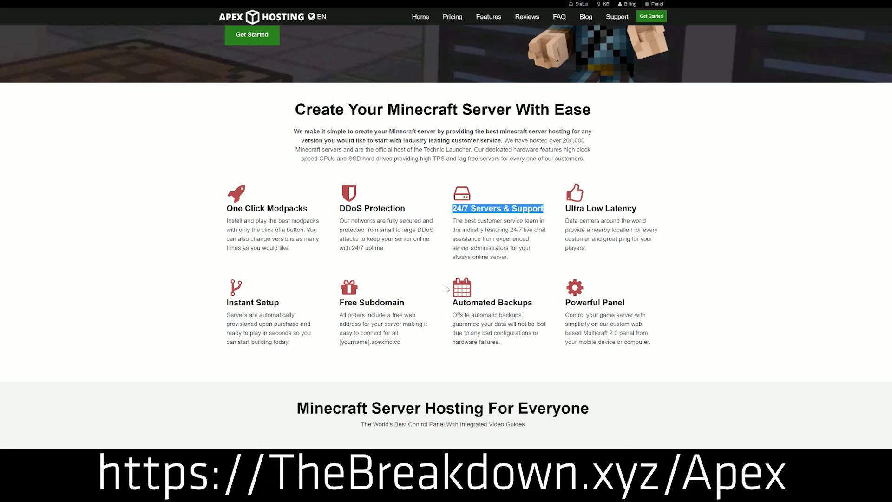
drag(452, 302, 559, 303)
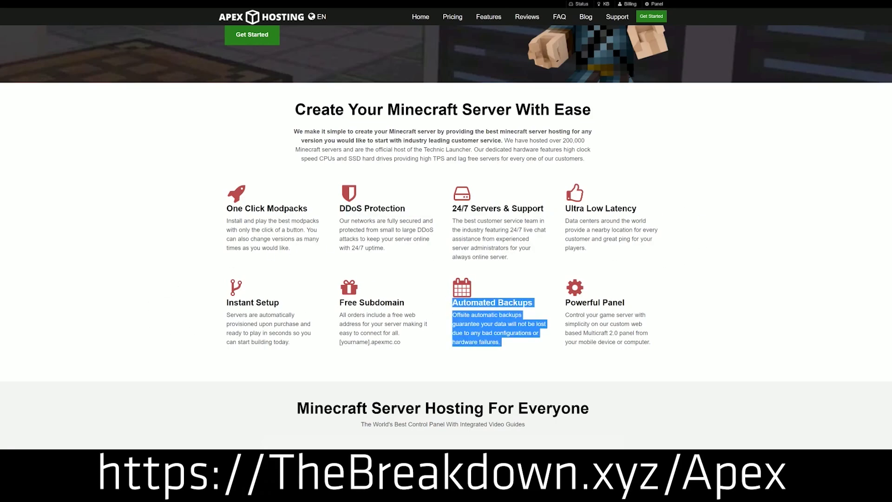
click(407, 305)
drag(295, 342, 226, 299)
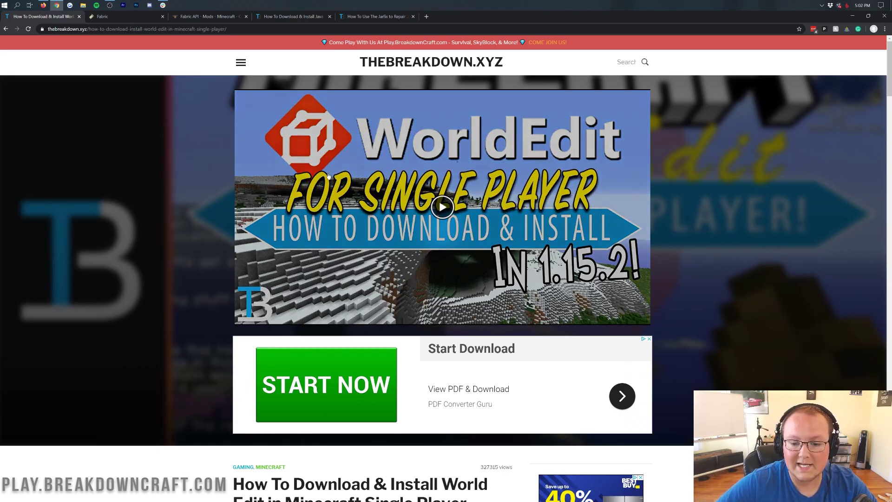
Step: Follow the article's Download WorldEdit link to the CurseForge project page
scroll(278, 265, down, 5)
scroll(278, 264, down, 20)
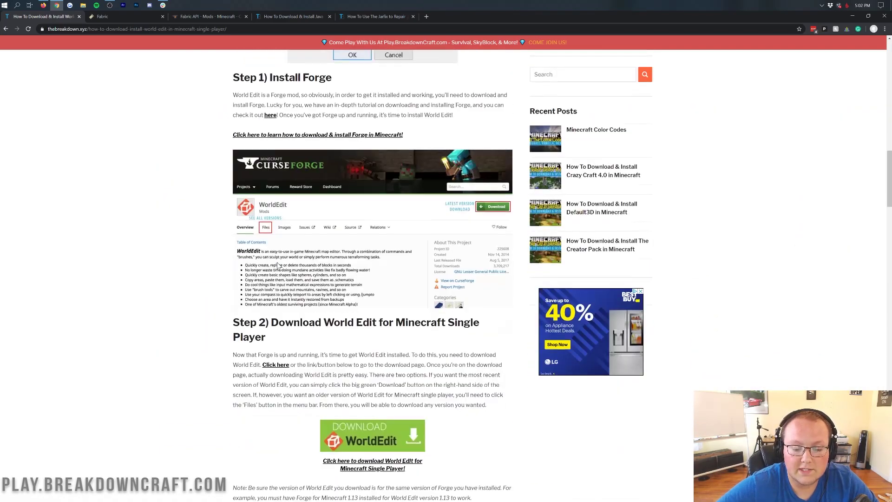
scroll(277, 264, up, 12)
scroll(277, 265, up, 12)
scroll(277, 265, down, 7)
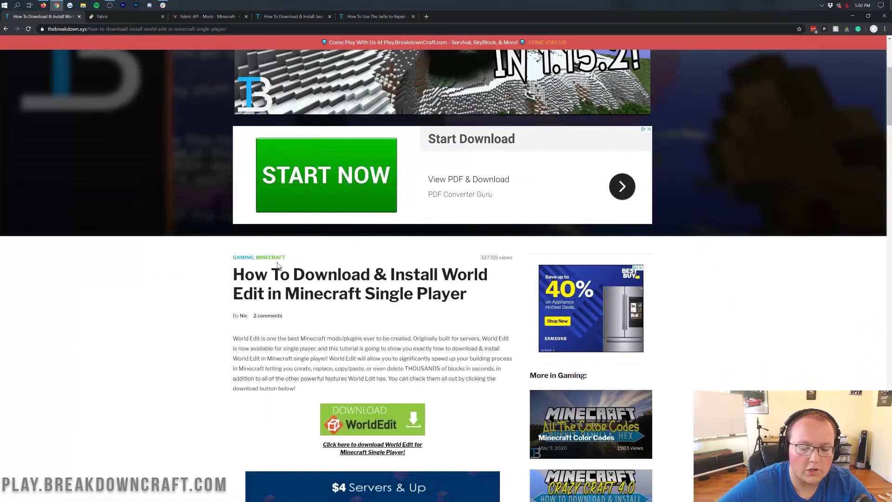
click(367, 279)
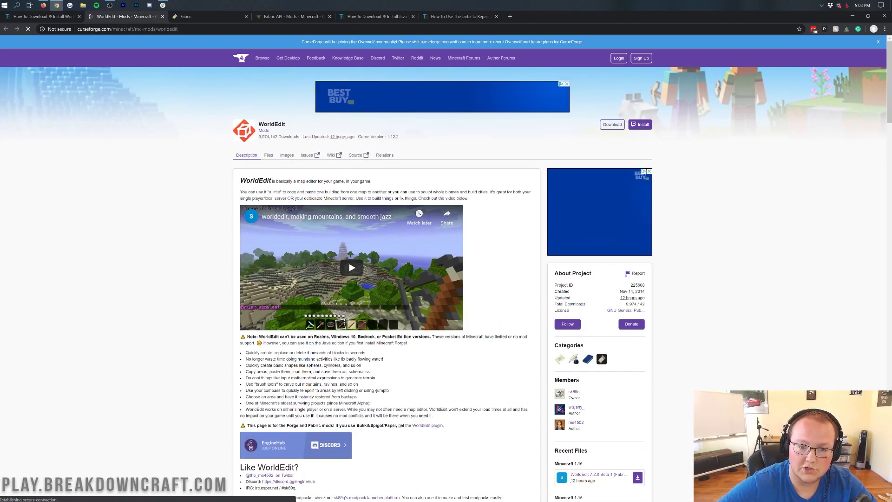
Step: Download the WorldEdit 7.2.0 file listed under Minecraft 1.16 in Recent Files
scroll(580, 210, down, 6)
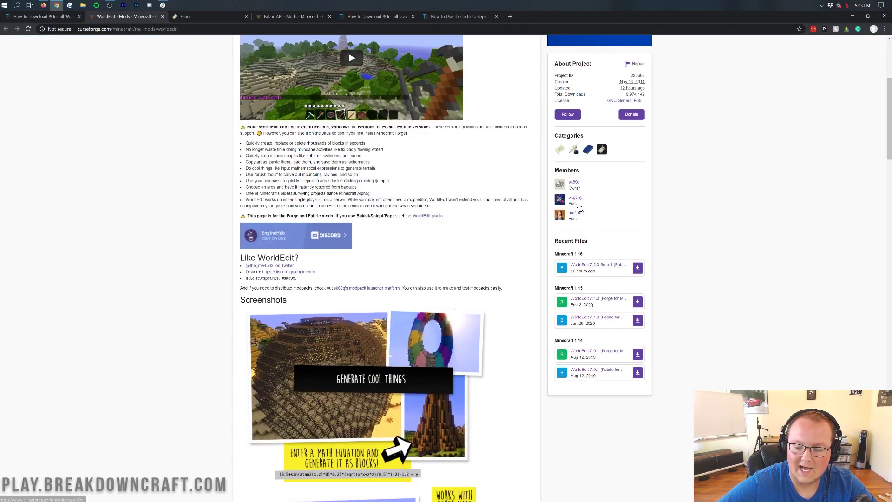
triple_click(570, 184)
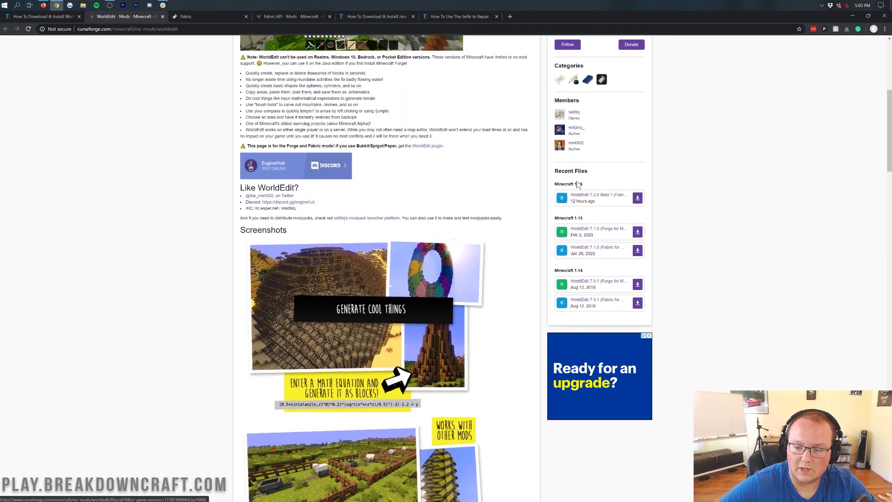
click(553, 188)
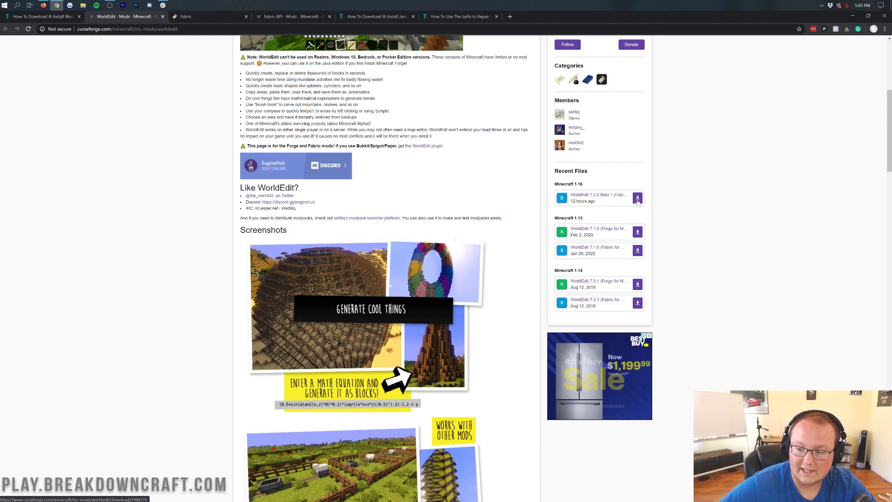
click(638, 199)
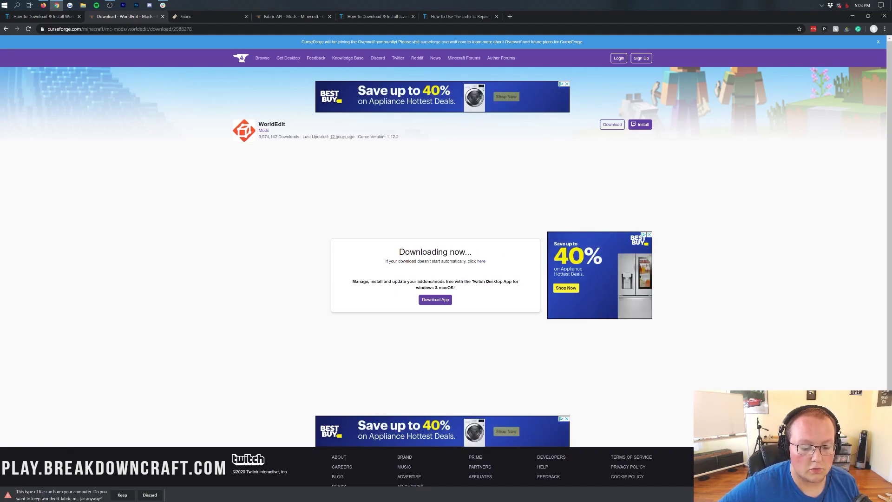
Step: Keep the WorldEdit Fabric jar download and go to the Fabric installer page
click(124, 495)
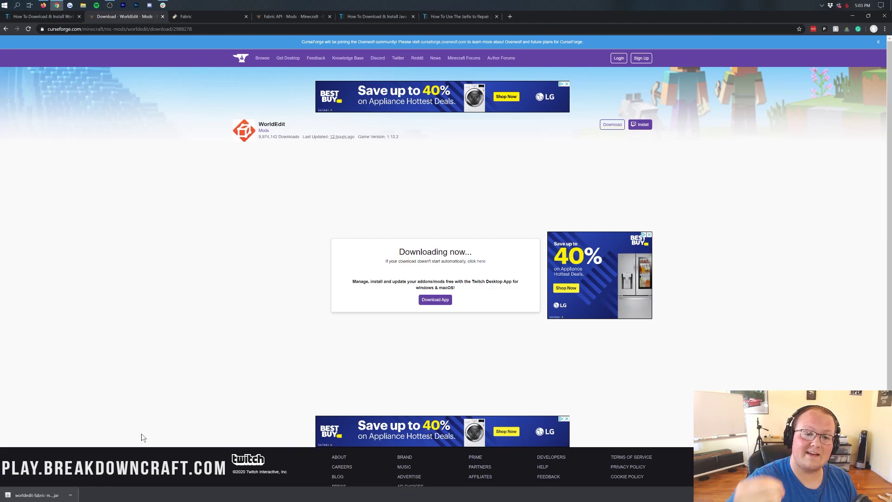
click(196, 17)
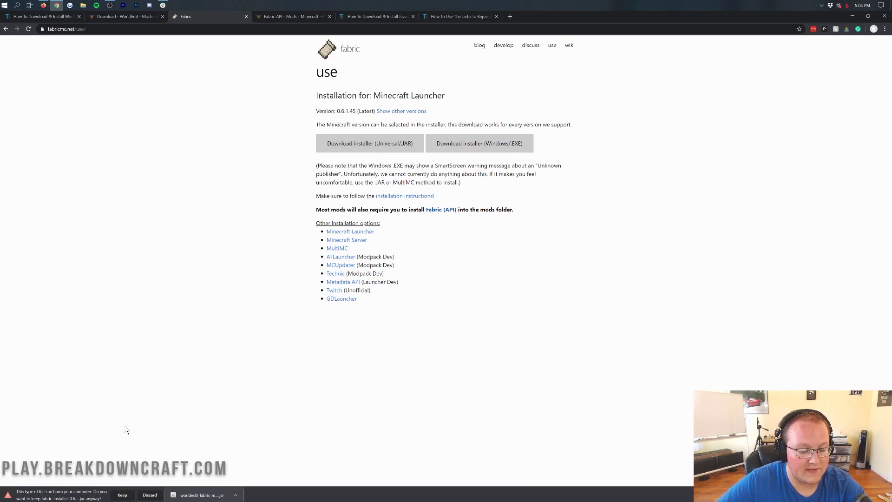
Step: Keep the Fabric installer 0.6.1.45 jar and go to the Fabric API CurseForge page
click(123, 495)
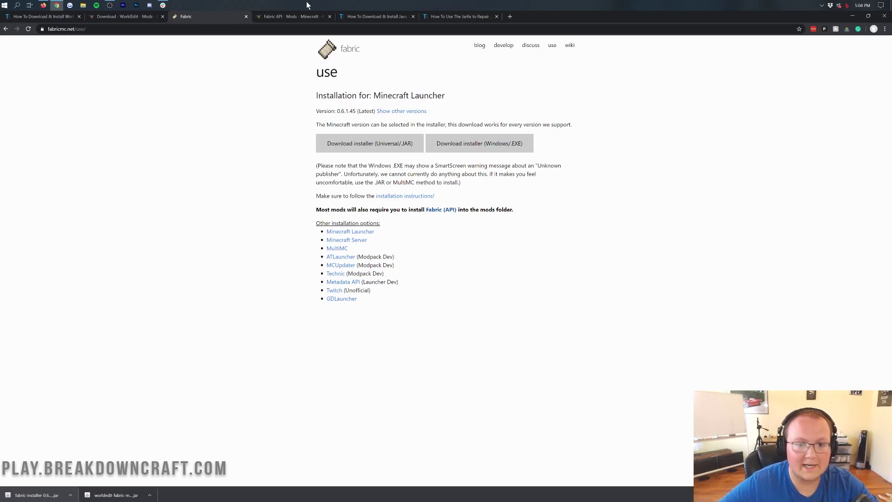
click(299, 18)
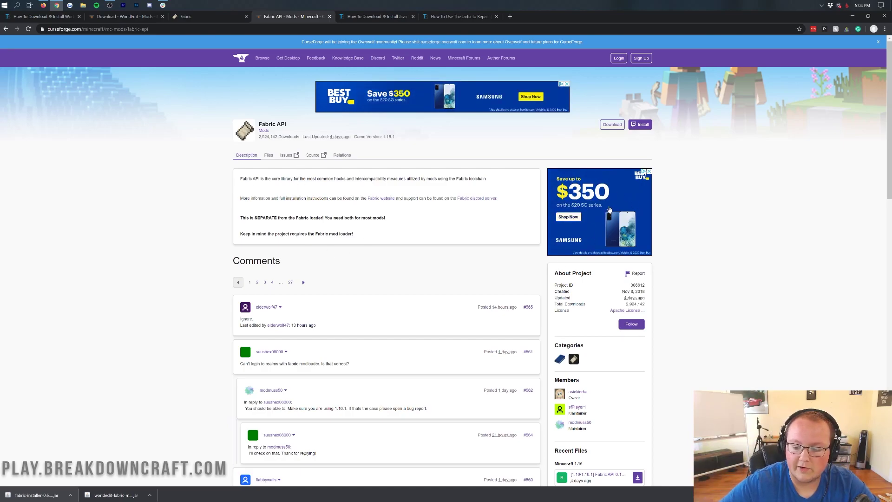
Step: Download and keep the Fabric API 0.13.1 jar for 1.16, then show the desktop
scroll(583, 218, down, 5)
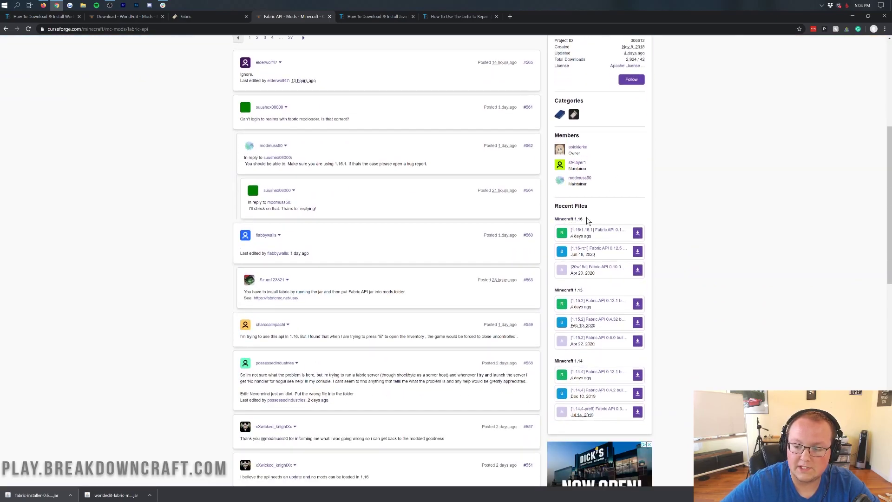
click(640, 236)
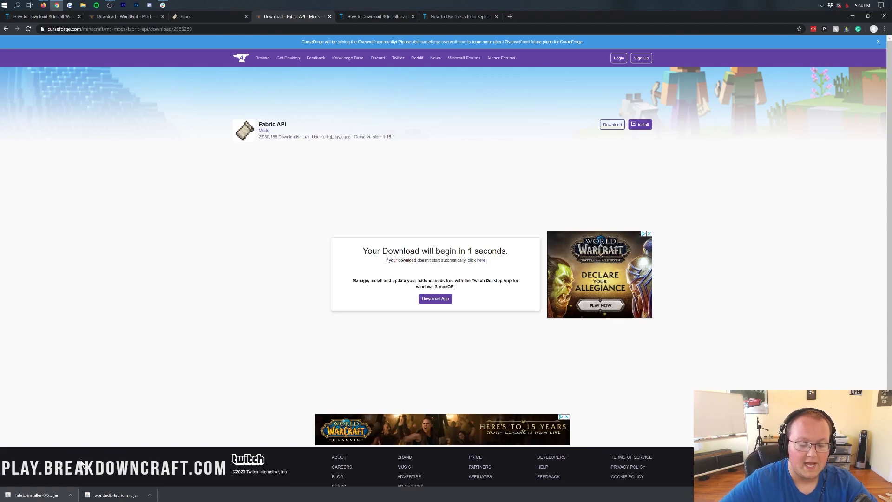
click(215, 16)
click(275, 17)
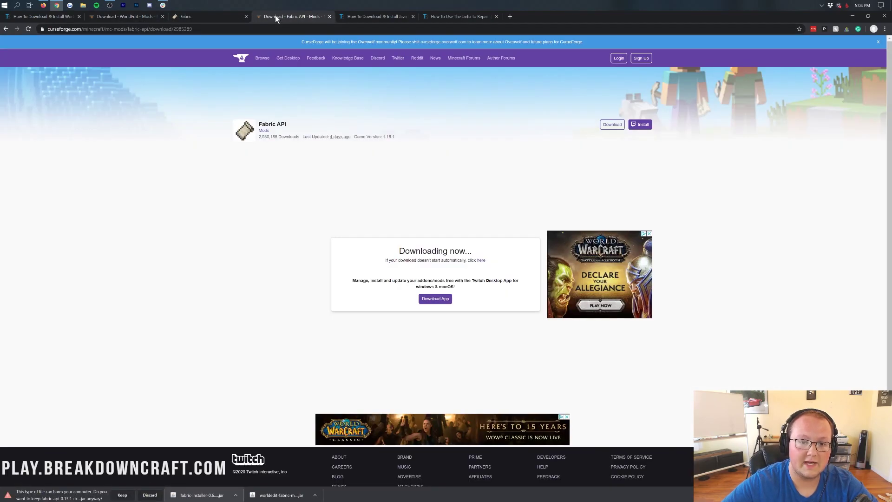
click(122, 494)
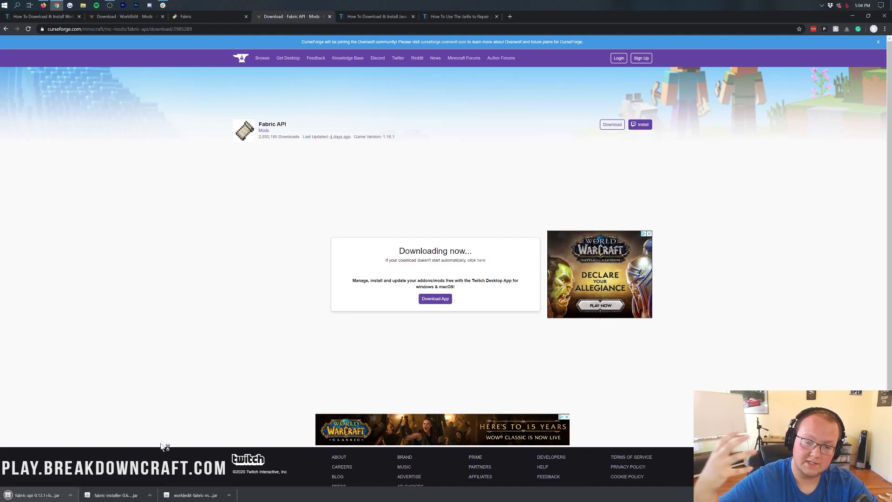
click(357, 17)
key(super+d)
Step: Place the WorldEdit, Fabric installer and Fabric API jars on the desktop and delete the Unconfirmed downloads
drag(5, 68, 219, 65)
drag(11, 122, 261, 70)
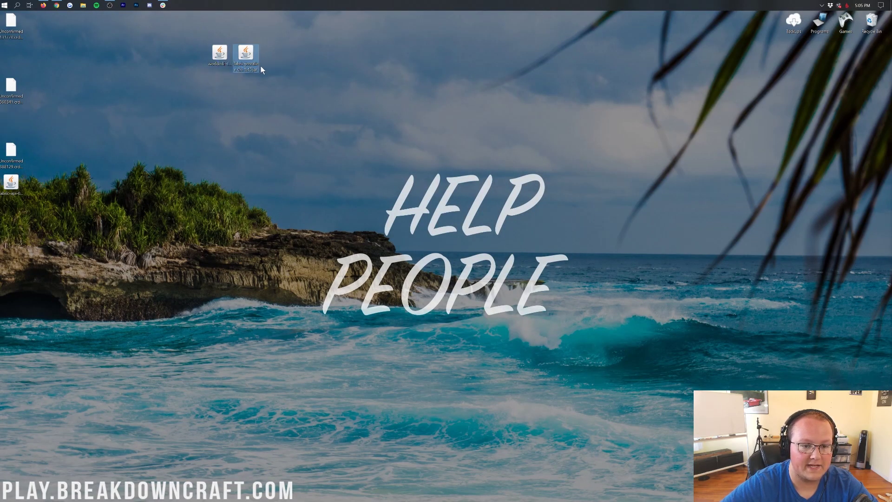
drag(11, 183, 279, 60)
drag(53, 235, 4, 13)
drag(12, 23, 796, 332)
key(Delete)
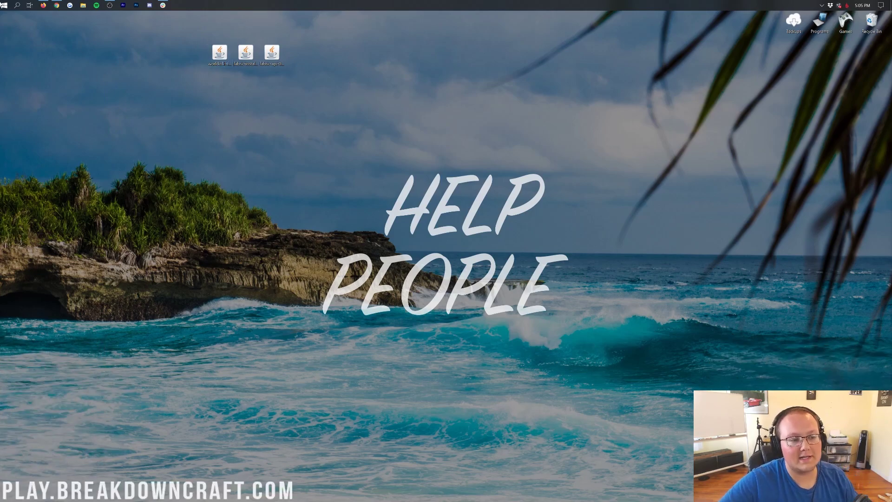
Step: Check the Downloads folder is empty, close it, and set the Fabric installer jar apart
click(2, 5)
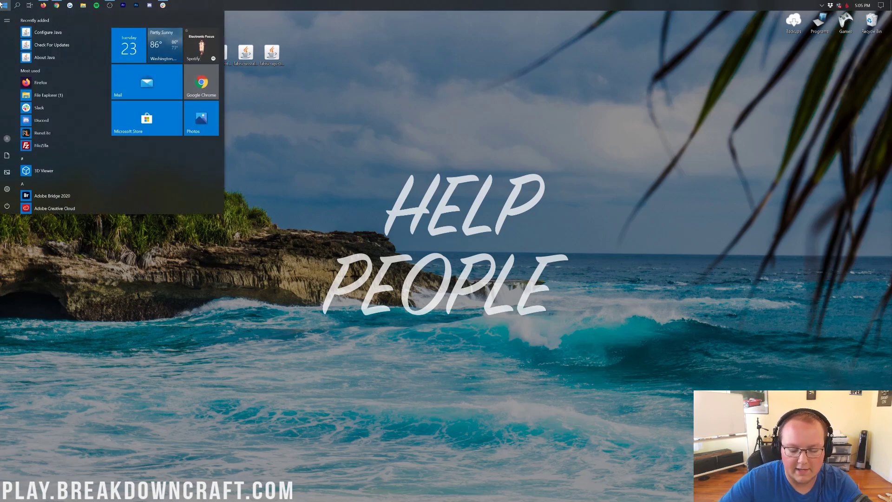
text(downloads)
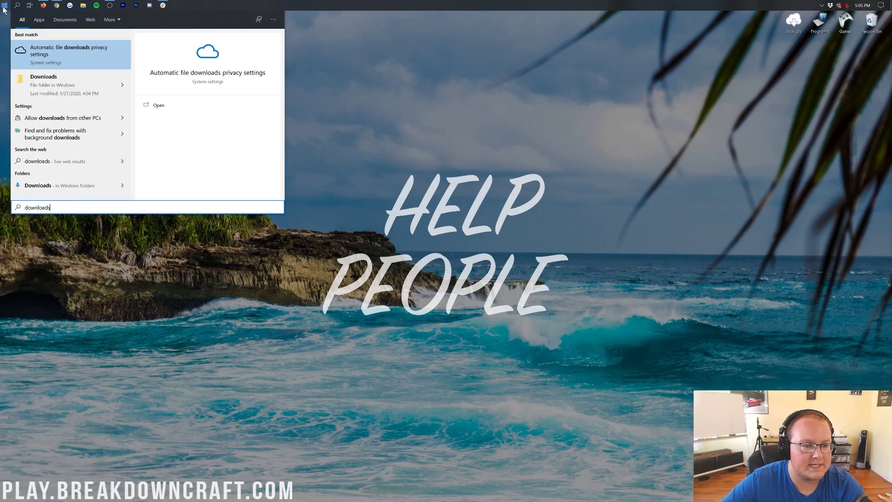
click(52, 86)
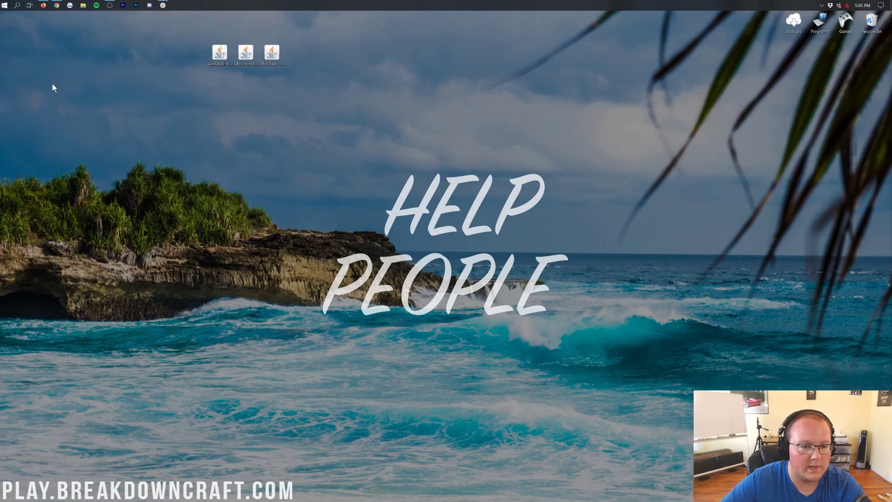
drag(124, 63, 323, 45)
drag(272, 53, 171, 240)
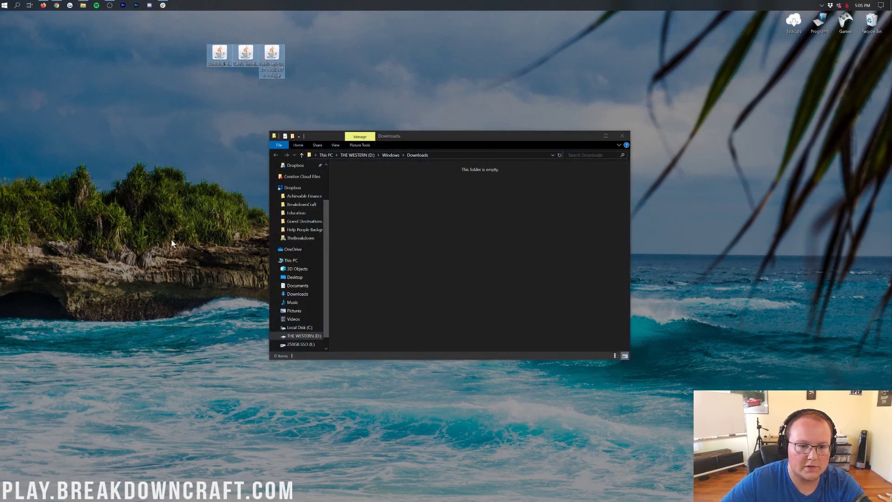
click(341, 84)
click(621, 136)
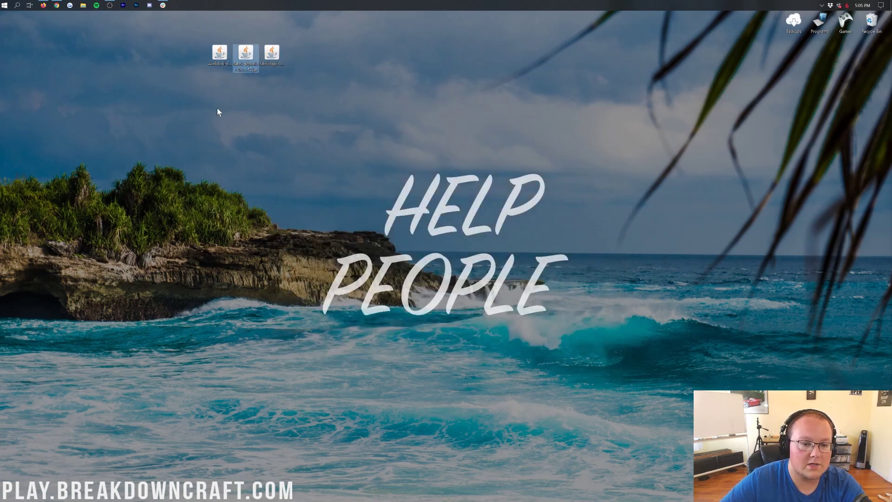
drag(247, 56, 298, 57)
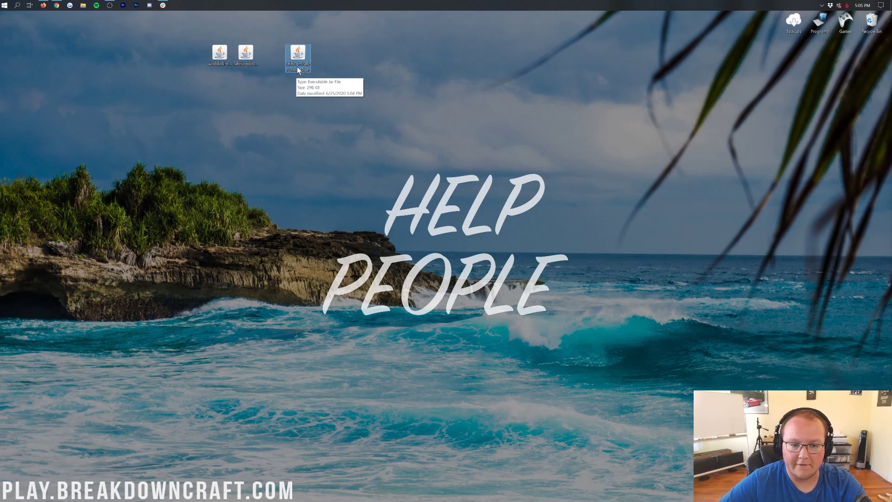
right_click(297, 58)
click(312, 97)
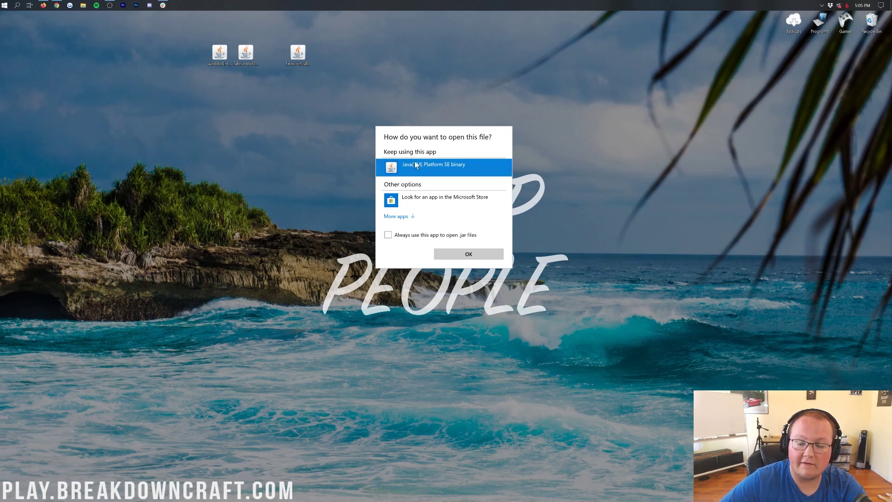
click(440, 253)
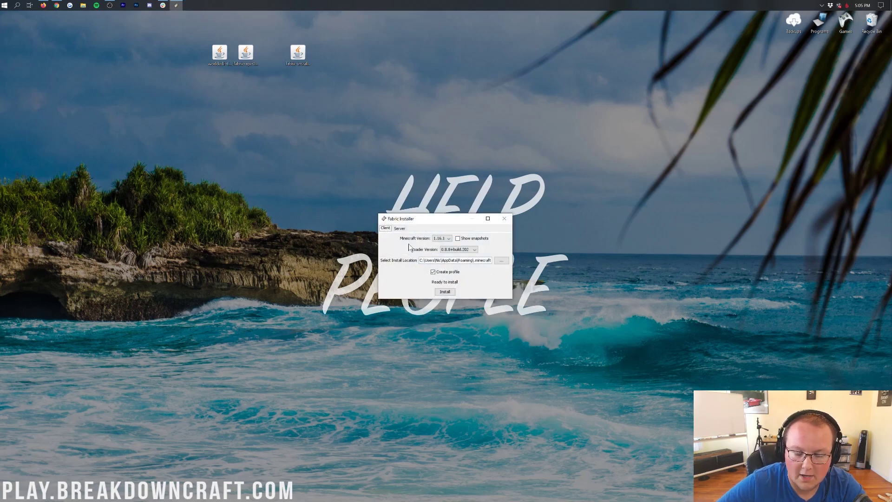
click(503, 218)
right_click(301, 57)
click(337, 103)
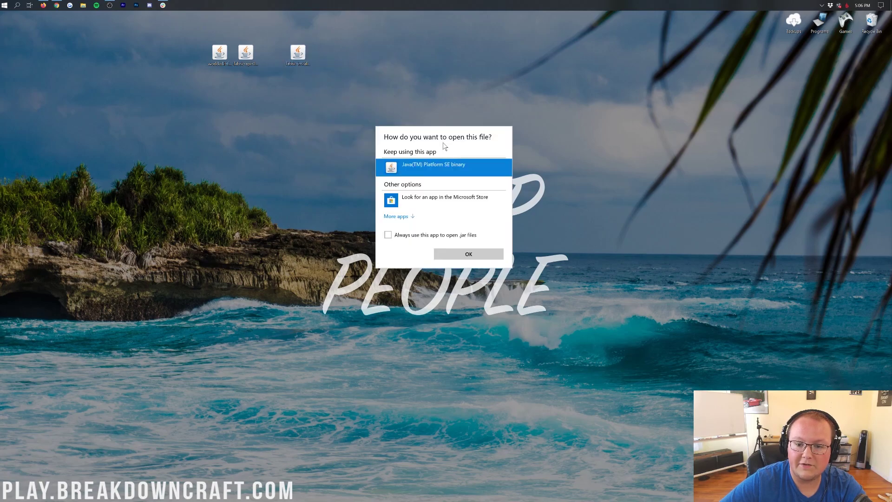
click(409, 99)
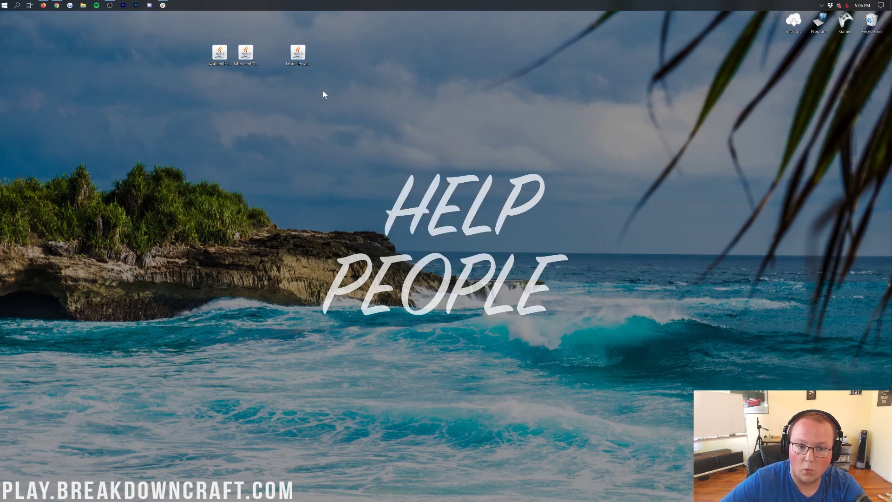
click(298, 54)
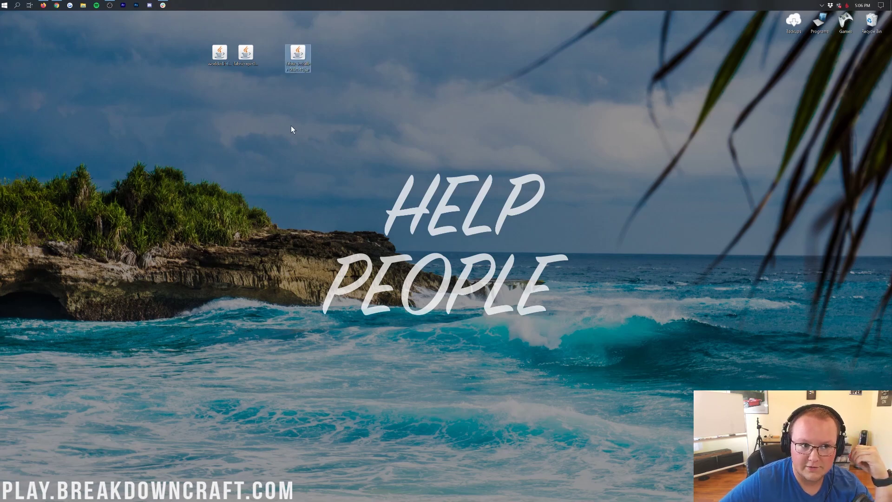
click(57, 6)
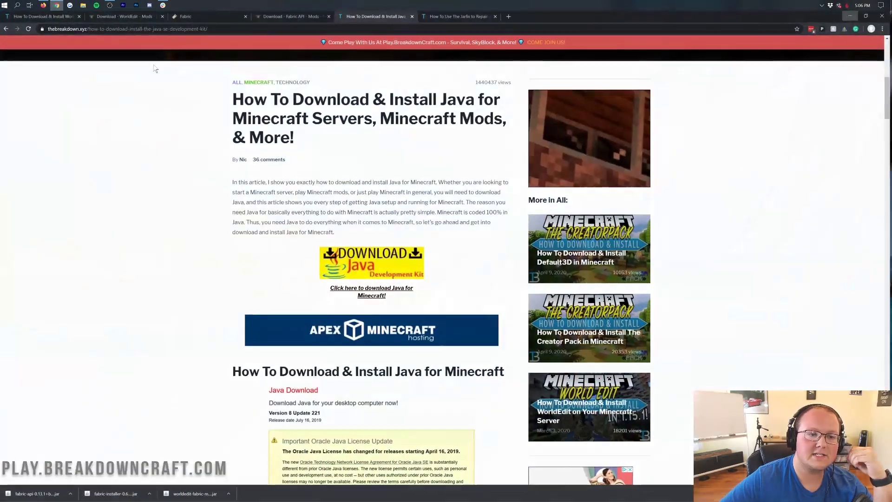
scroll(390, 194, up, 8)
scroll(392, 199, down, 8)
scroll(394, 203, down, 3)
scroll(393, 203, up, 4)
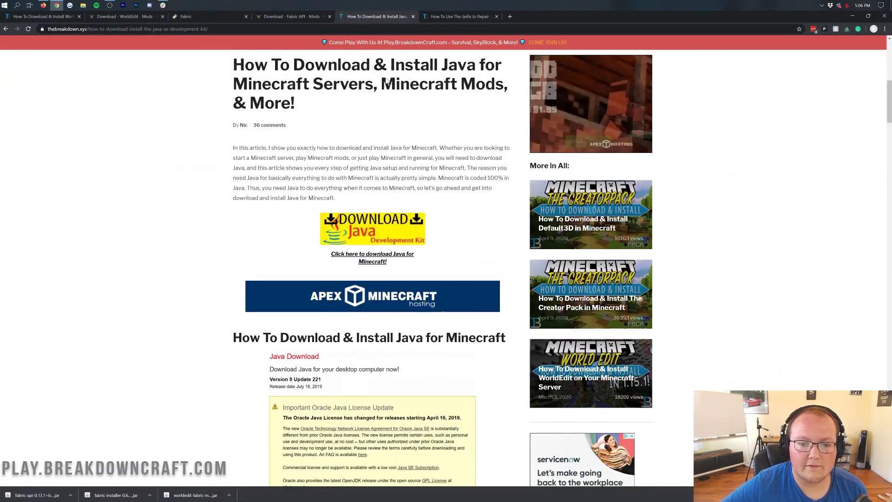
double_click(419, 189)
drag(460, 188, 505, 189)
click(505, 188)
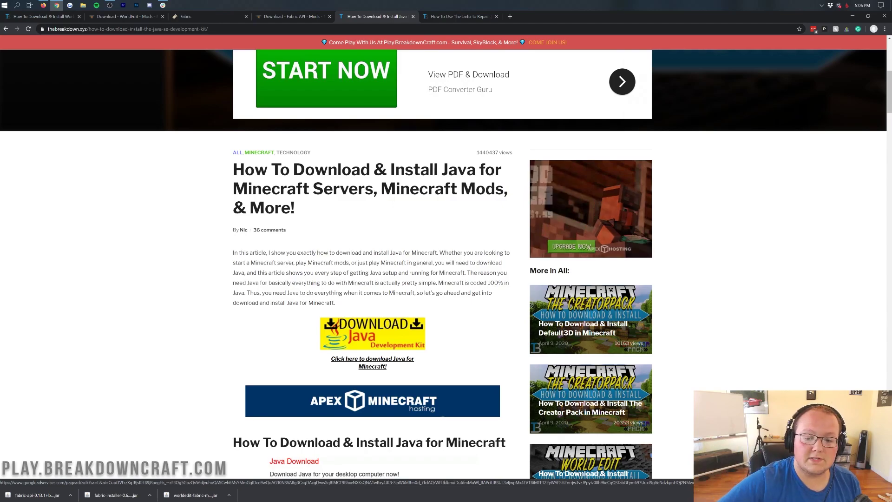
scroll(398, 236, down, 3)
scroll(398, 236, up, 9)
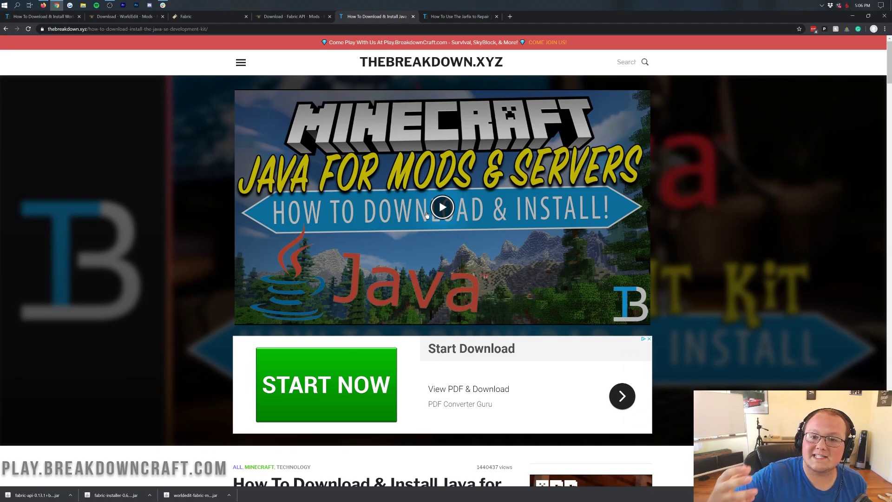
click(439, 13)
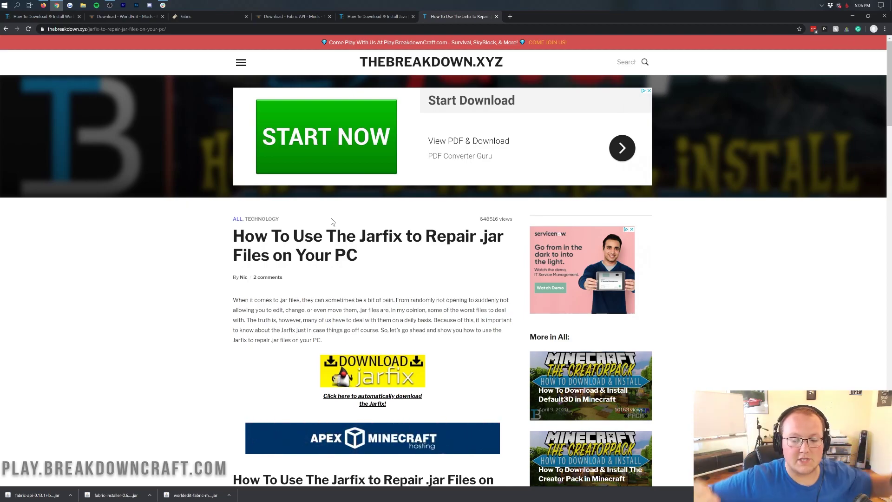
click(389, 16)
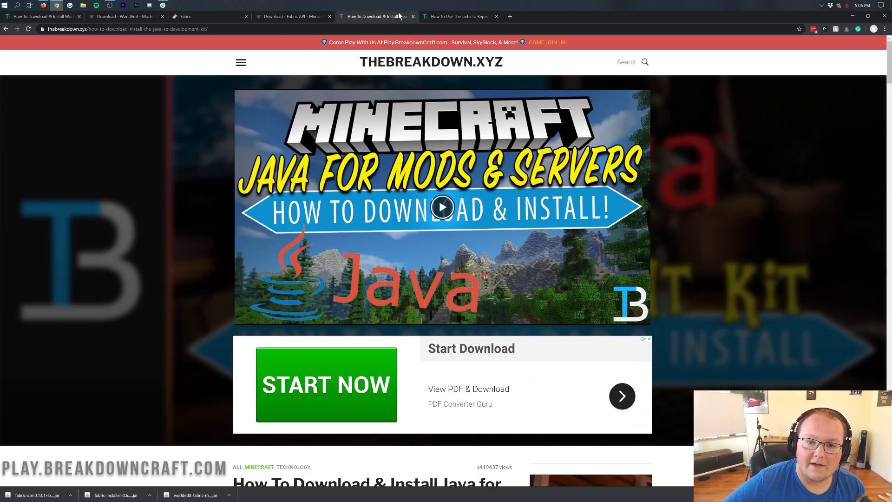
click(442, 19)
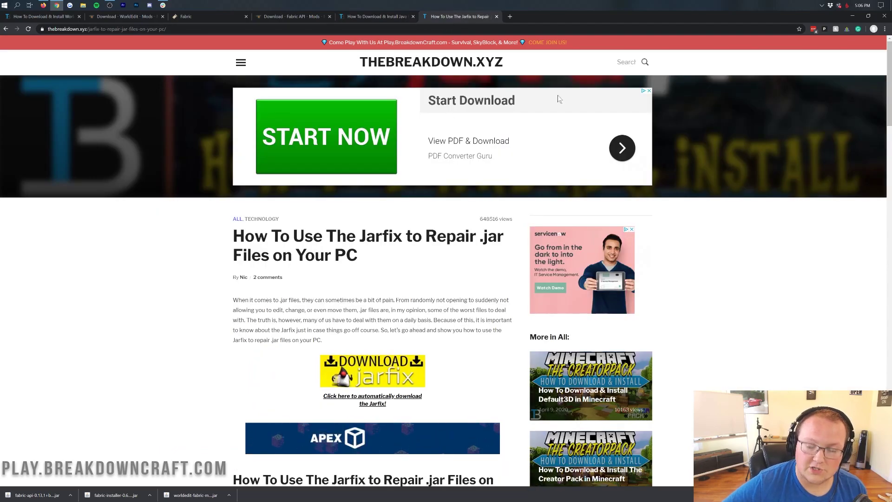
click(852, 16)
click(298, 53)
right_click(296, 48)
Step: Run the Fabric installer with Java and install it for Minecraft 1.16.1
click(295, 48)
right_click(295, 47)
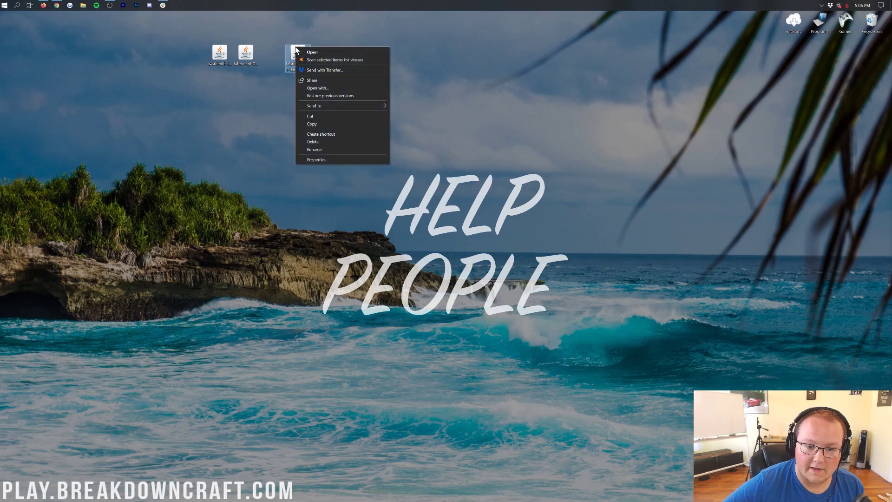
click(313, 89)
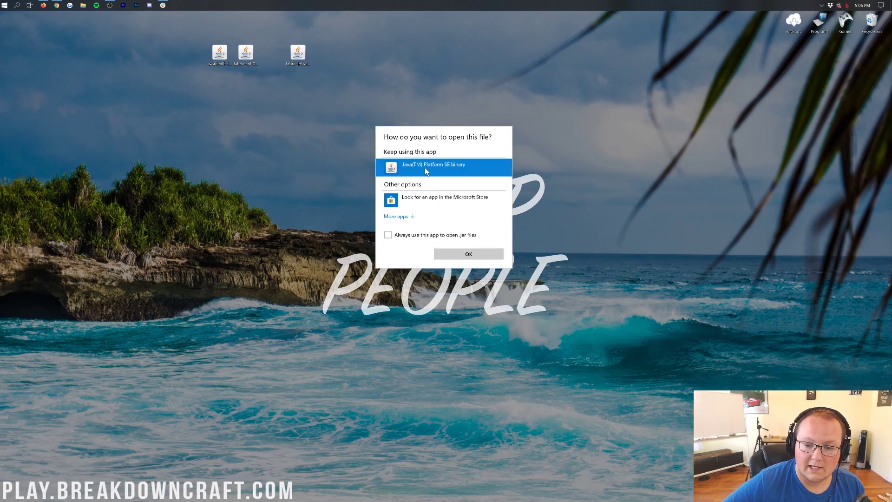
click(458, 249)
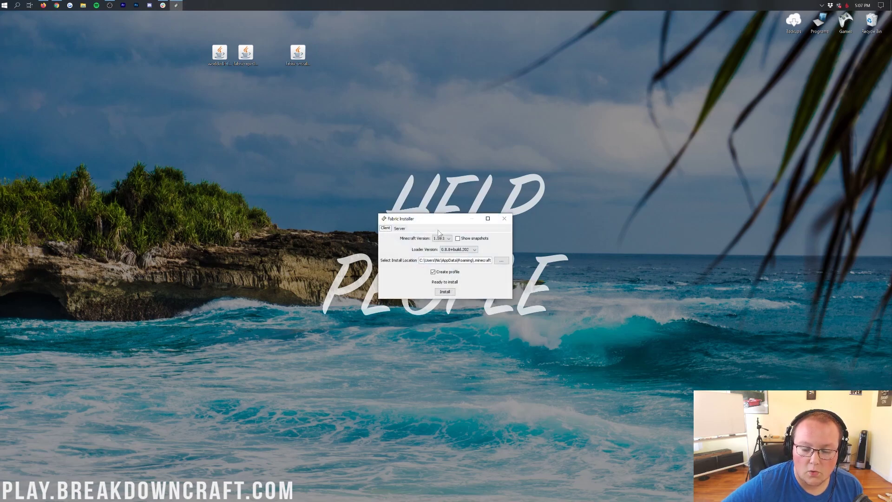
click(439, 238)
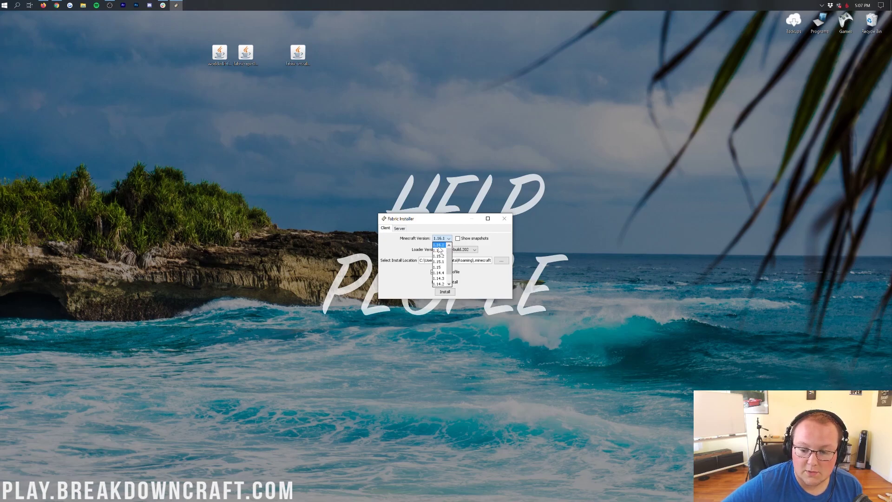
click(438, 245)
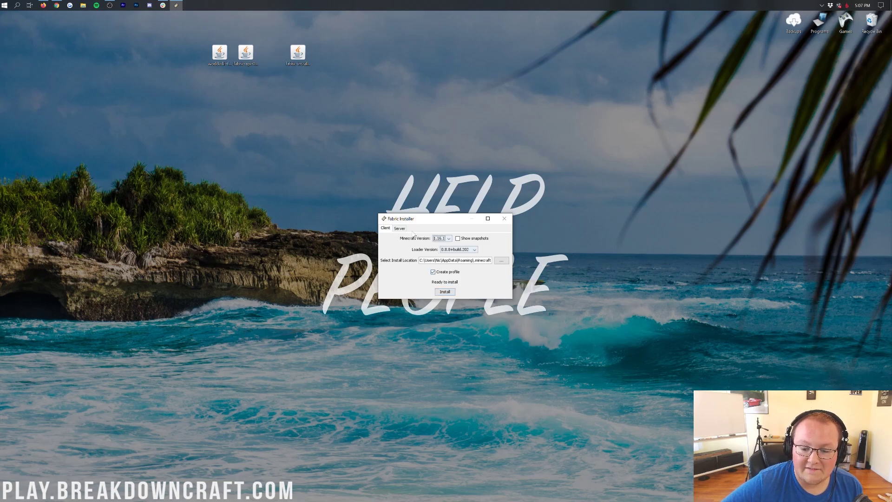
click(445, 291)
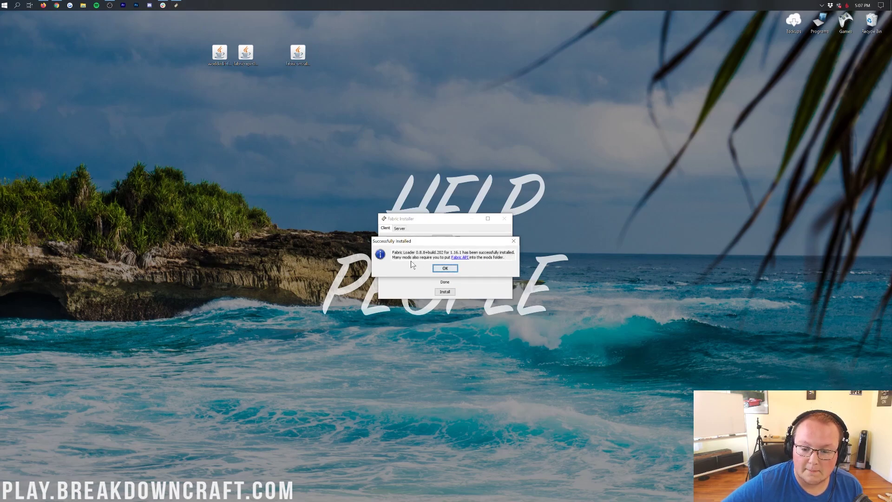
click(445, 269)
Step: Close the Fabric Installer and drag its jar into the Recycle Bin
click(246, 69)
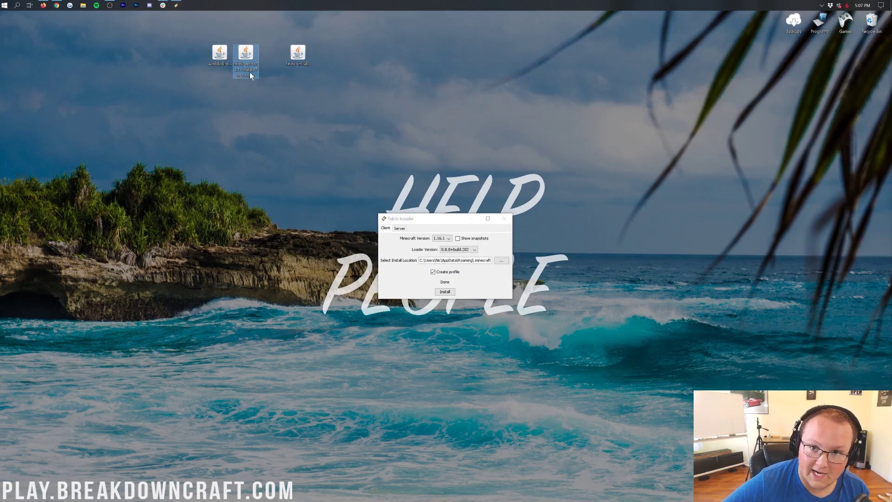
click(503, 227)
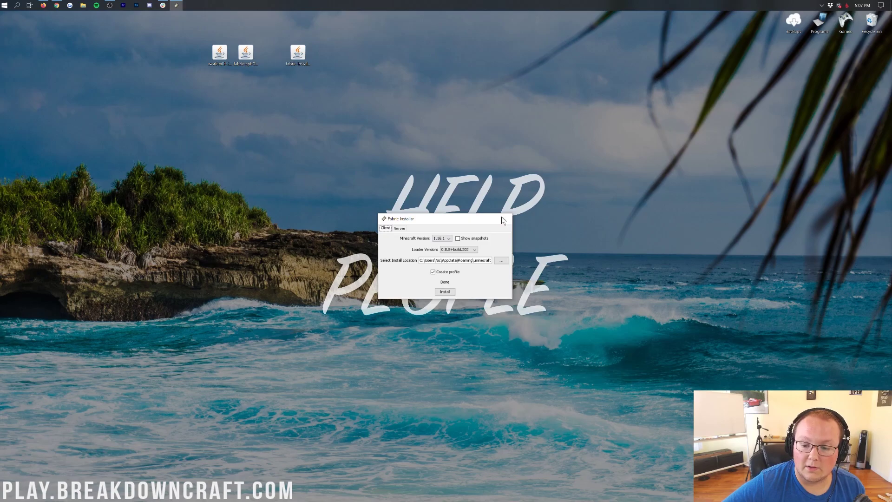
click(504, 219)
drag(306, 55, 871, 30)
click(224, 57)
click(246, 58)
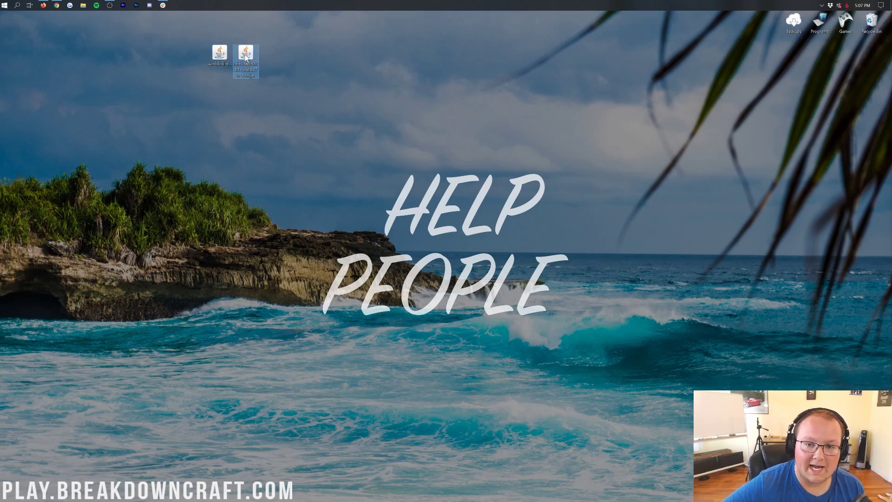
click(310, 163)
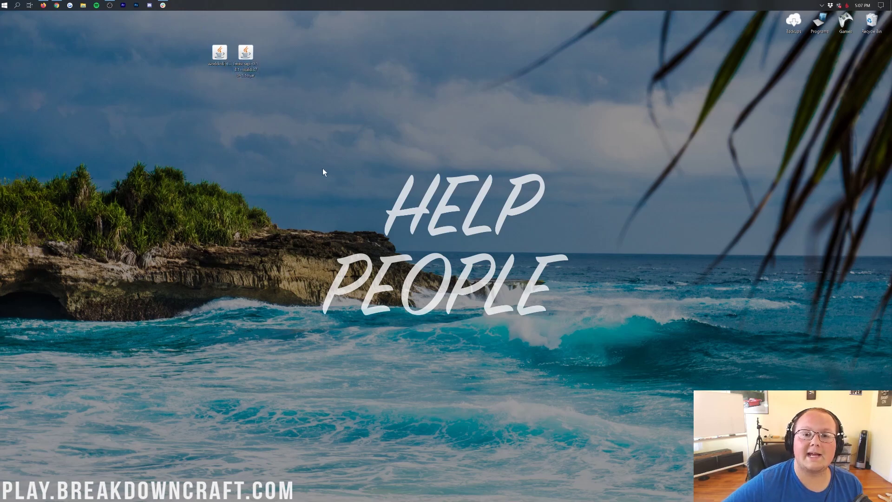
Step: Launch Run from Start and open %appdata% to reach the Roaming folder
click(4, 5)
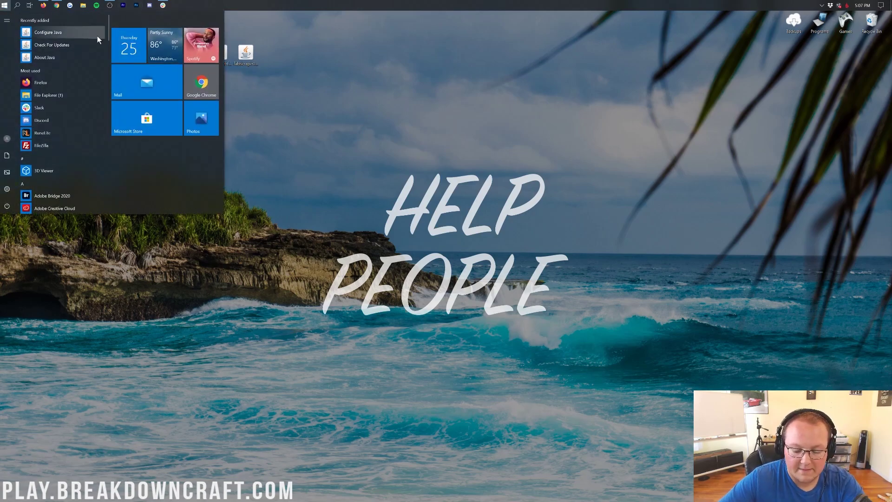
text(run)
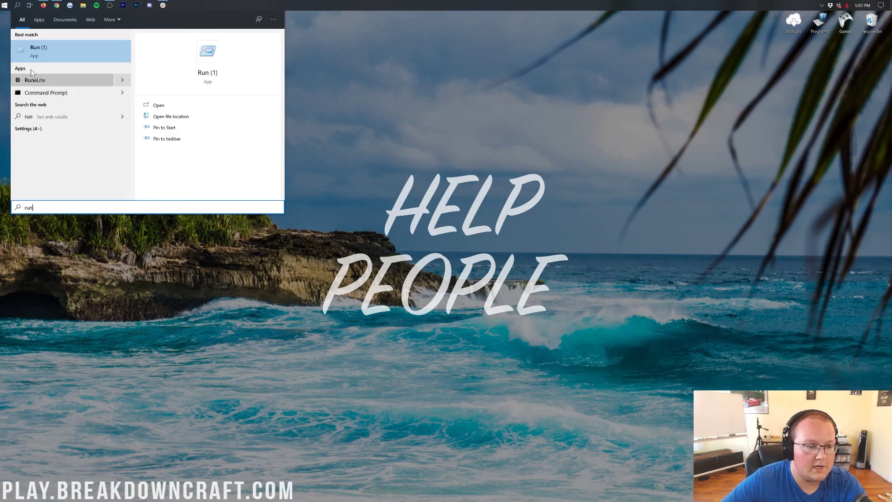
click(30, 51)
text(%appdata%)
key(ctrl+a)
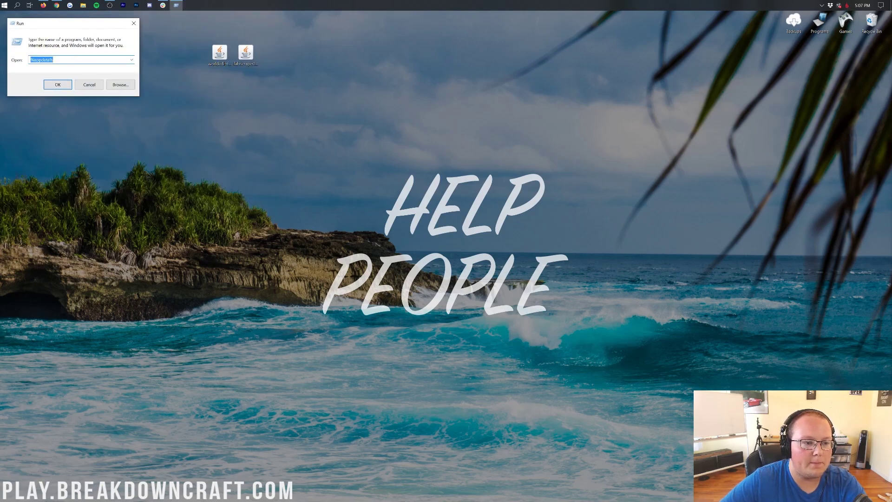
key(BackSpace)
text(%appdata%)
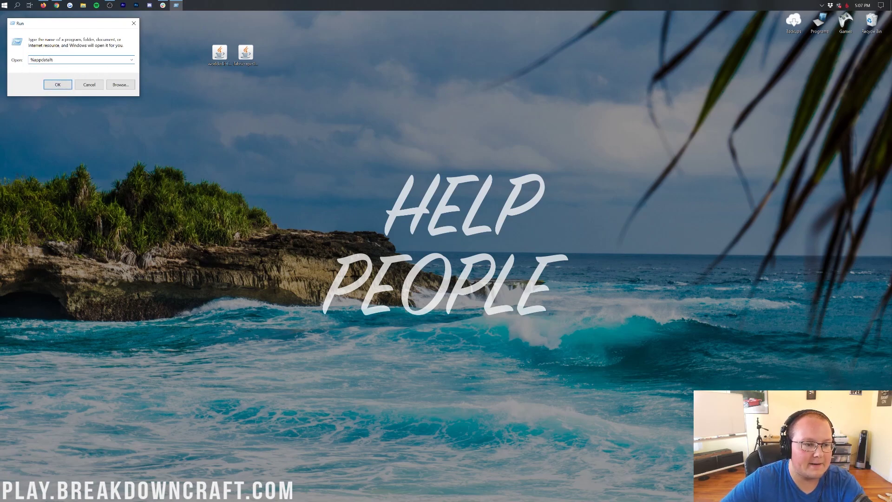
click(60, 86)
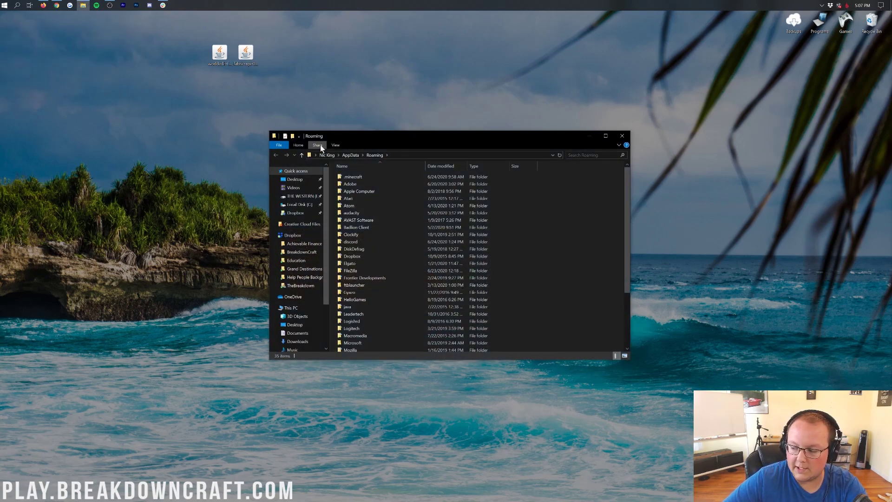
Step: Inside .minecraft, create a new folder named mods
click(359, 176)
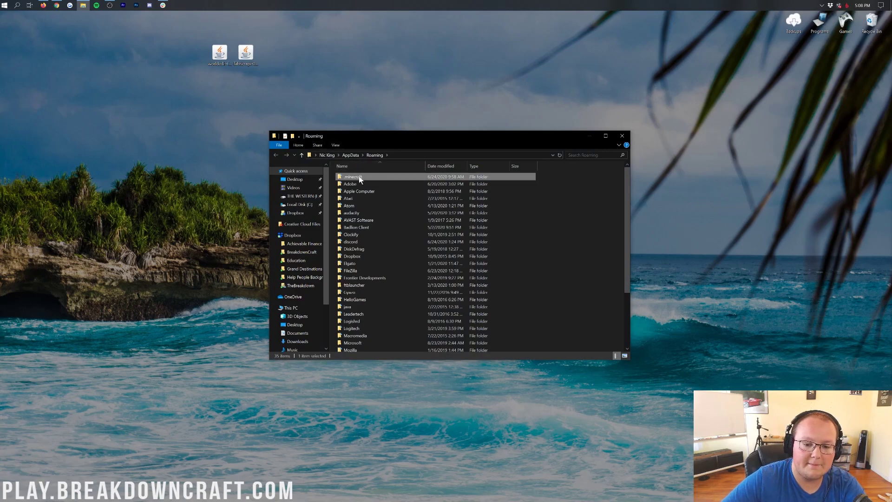
double_click(358, 176)
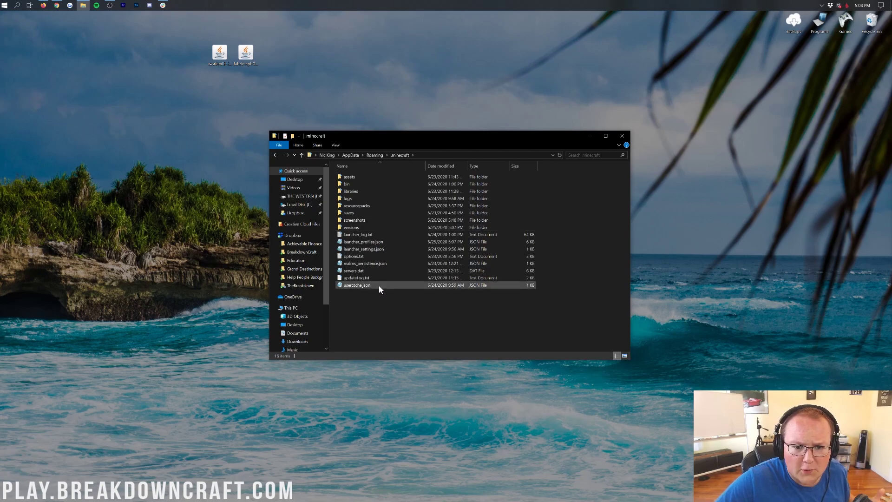
right_click(372, 302)
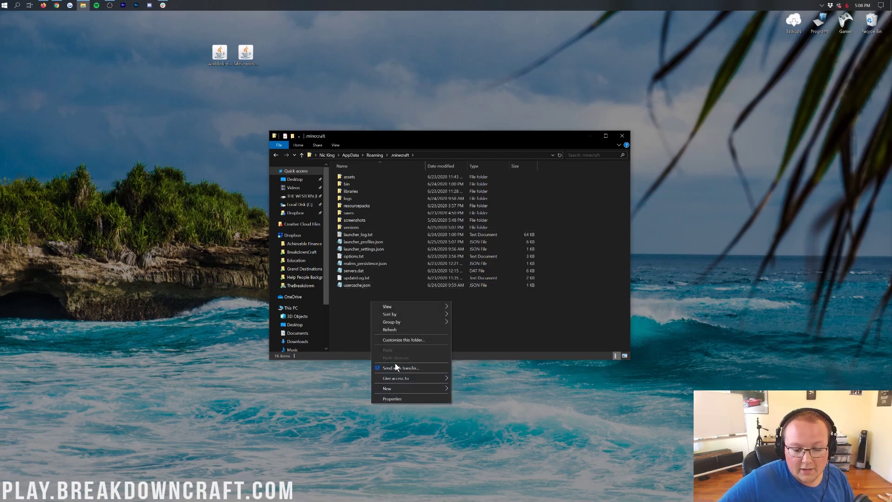
mouse_move(398, 388)
click(482, 388)
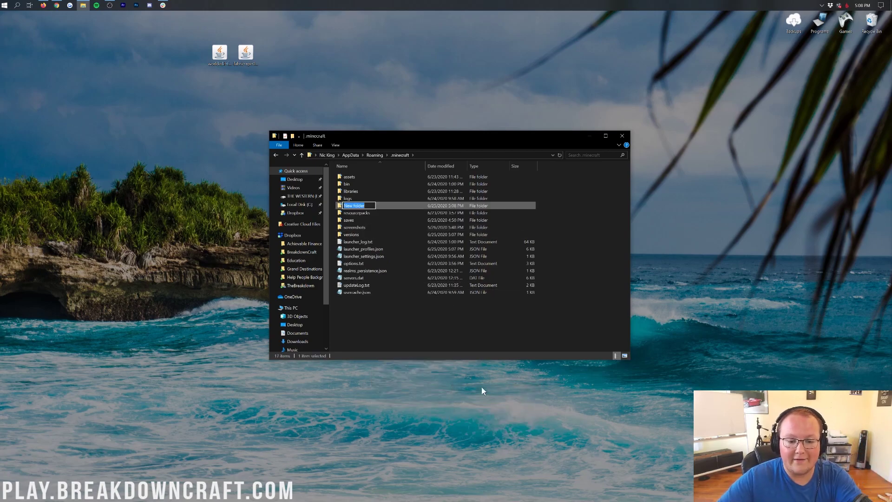
text(mods)
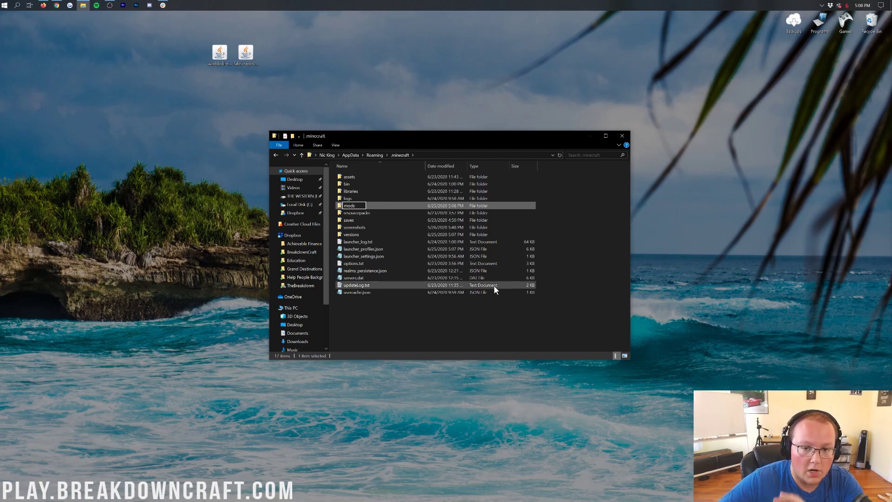
key(Return)
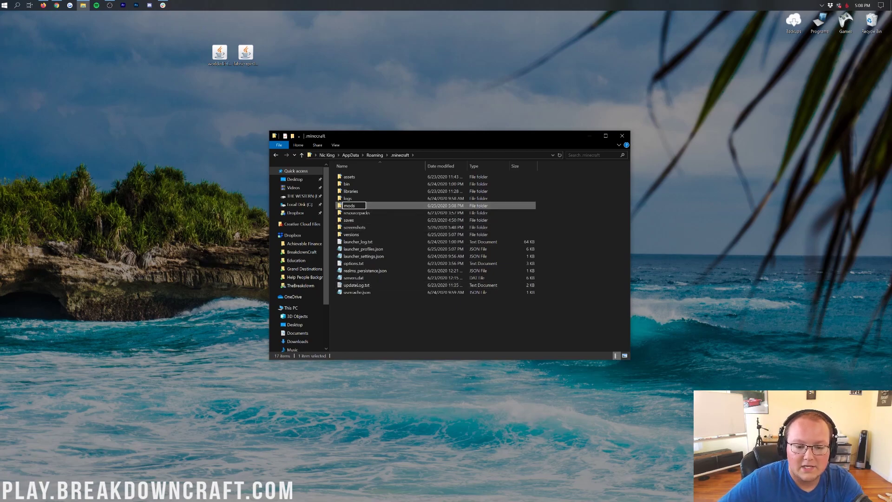
key(F2)
key(Return)
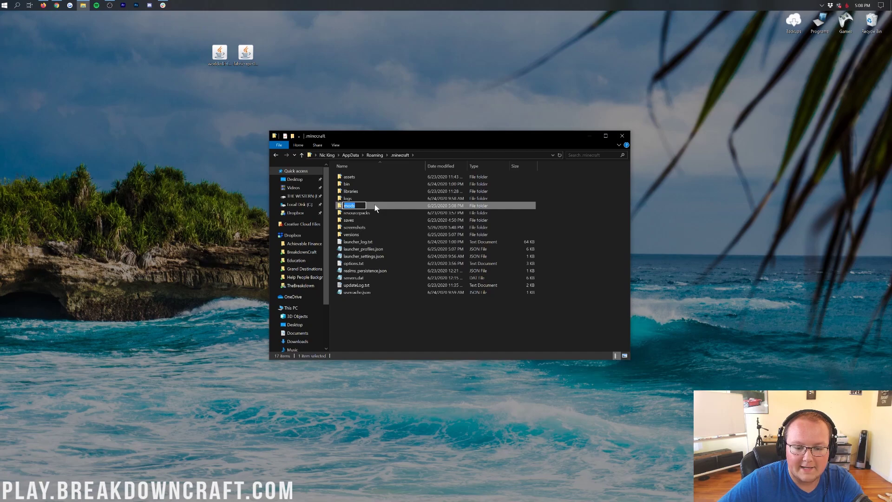
Step: Move the Fabric API and WorldEdit jars from the desktop into mods, then minimize Explorer
double_click(374, 210)
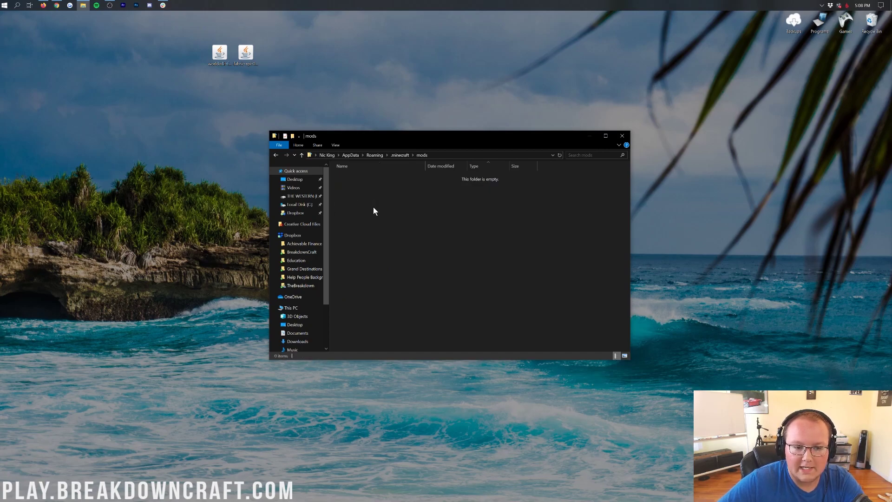
click(227, 54)
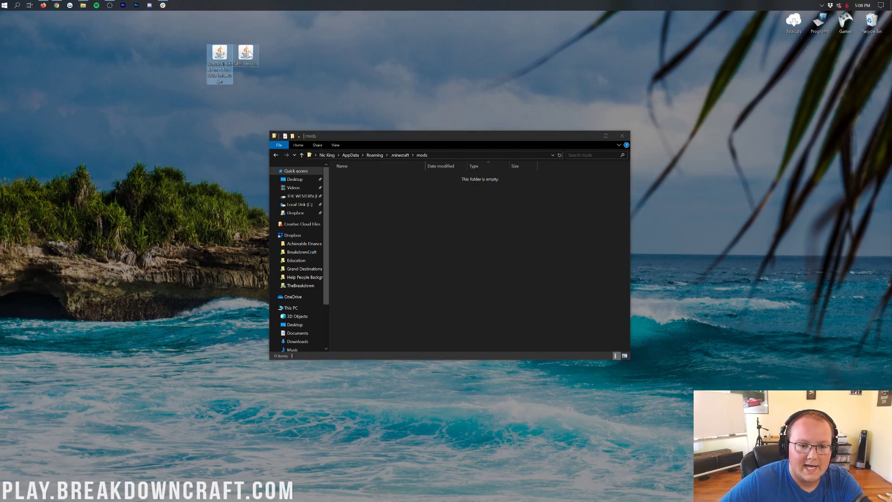
drag(218, 68, 442, 246)
click(433, 231)
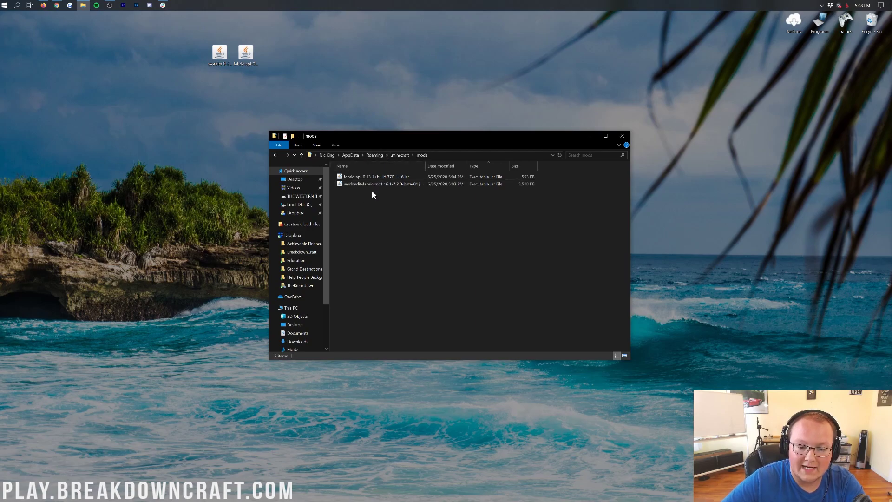
click(589, 136)
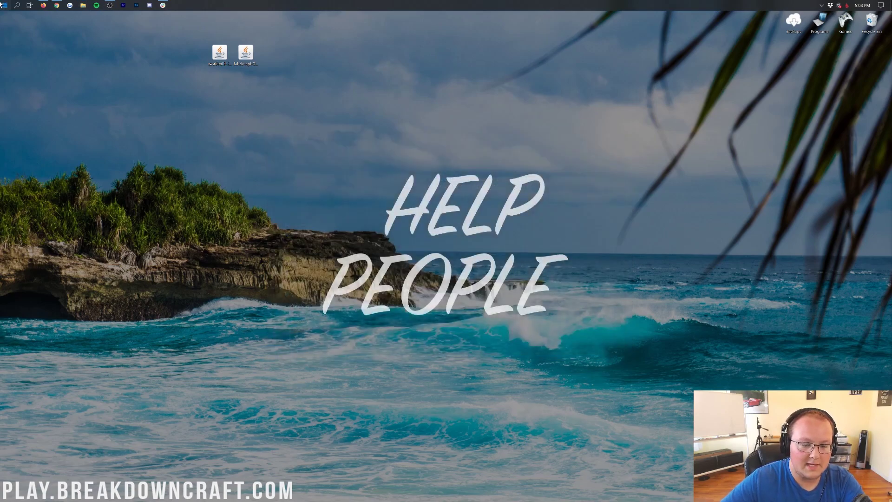
Step: Search 'mine' in Start to launch the Minecraft Launcher and glance at its installation list
click(4, 5)
text(mine)
key(Return)
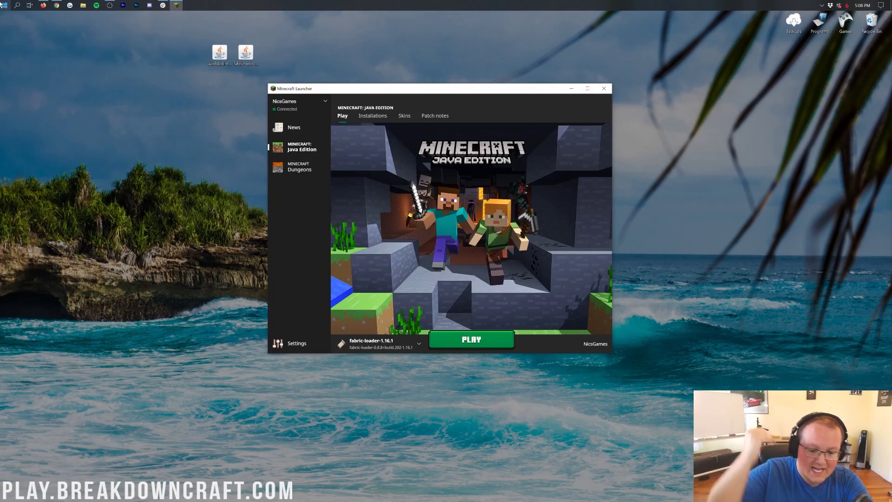
click(377, 345)
click(380, 341)
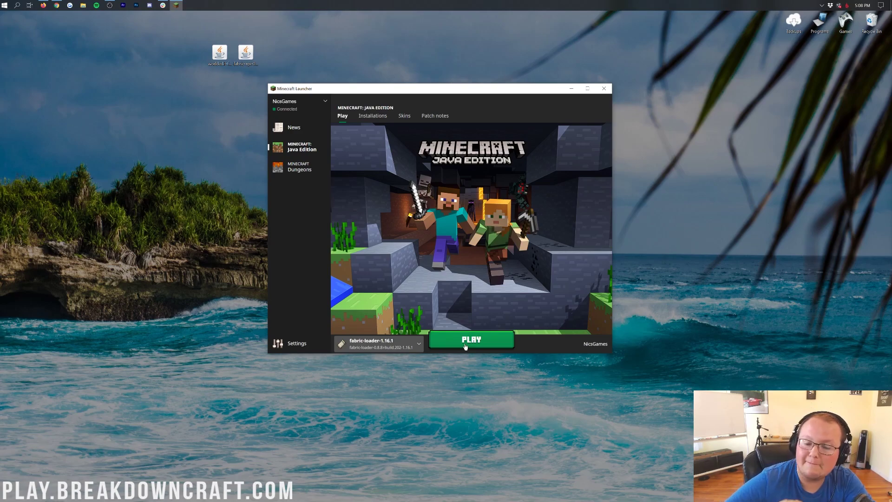
Step: Select fabric-loader-1.16.1 as the play installation and view all installations
click(395, 343)
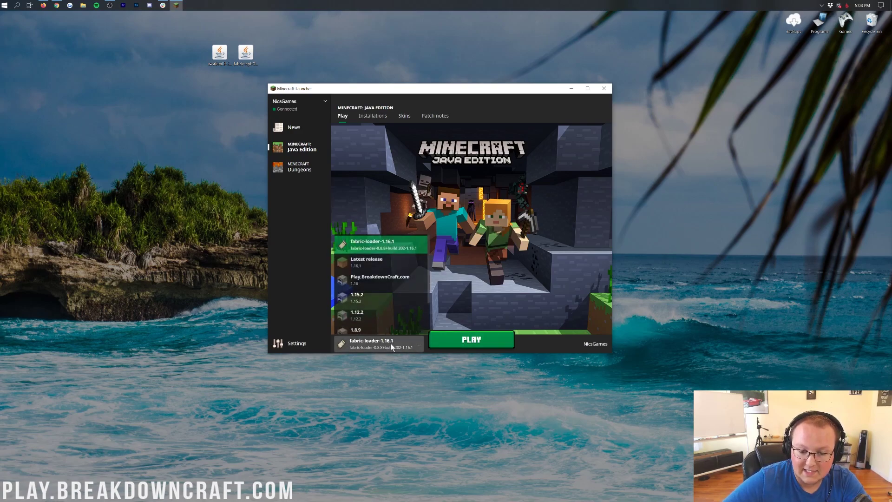
click(364, 278)
click(374, 344)
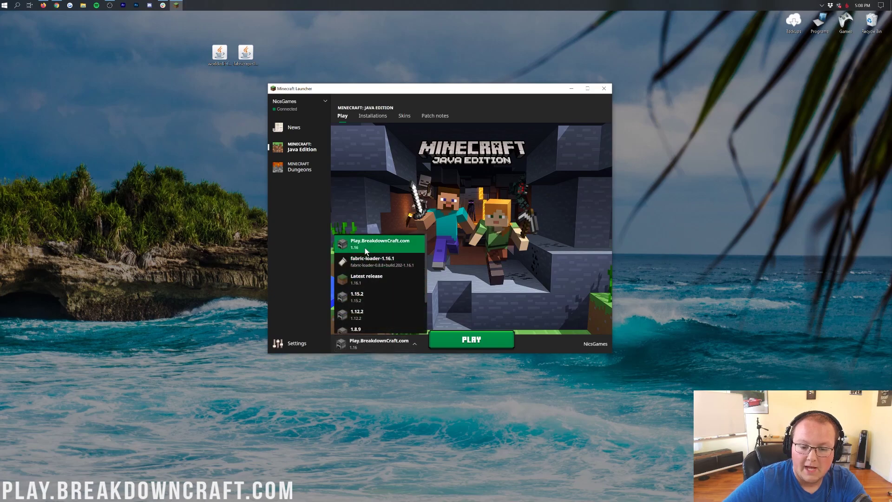
click(363, 280)
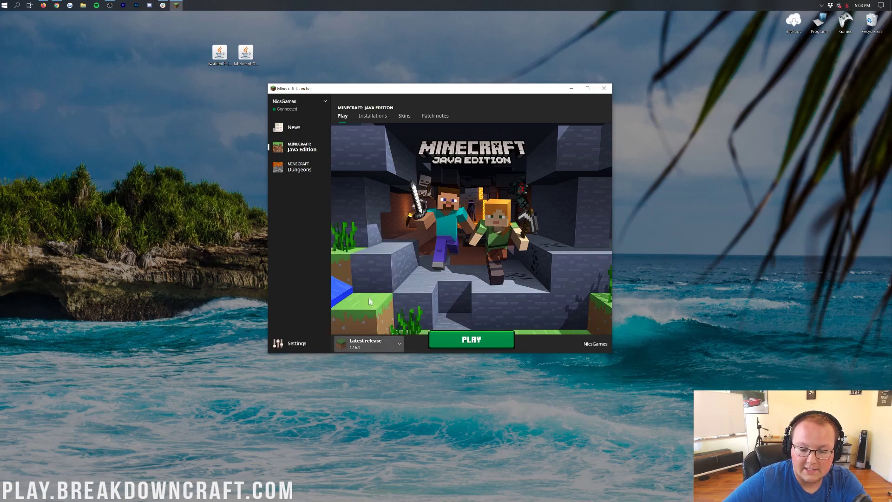
click(395, 344)
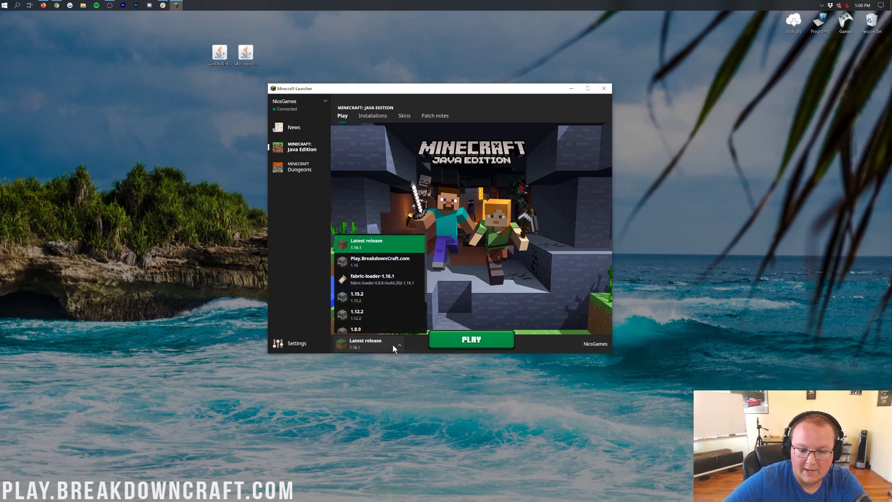
click(386, 280)
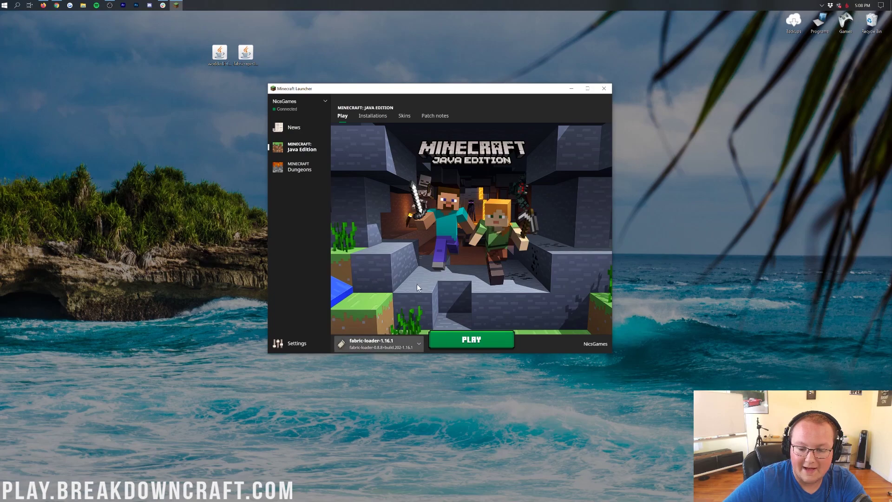
click(411, 341)
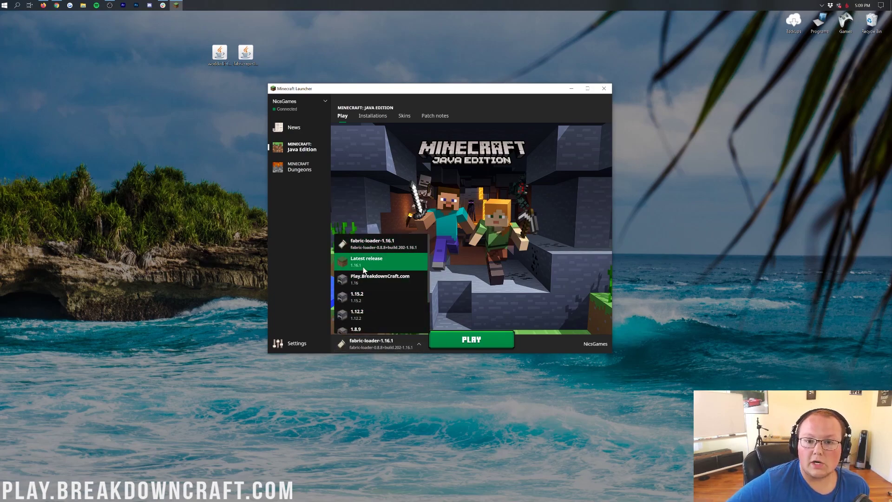
click(366, 213)
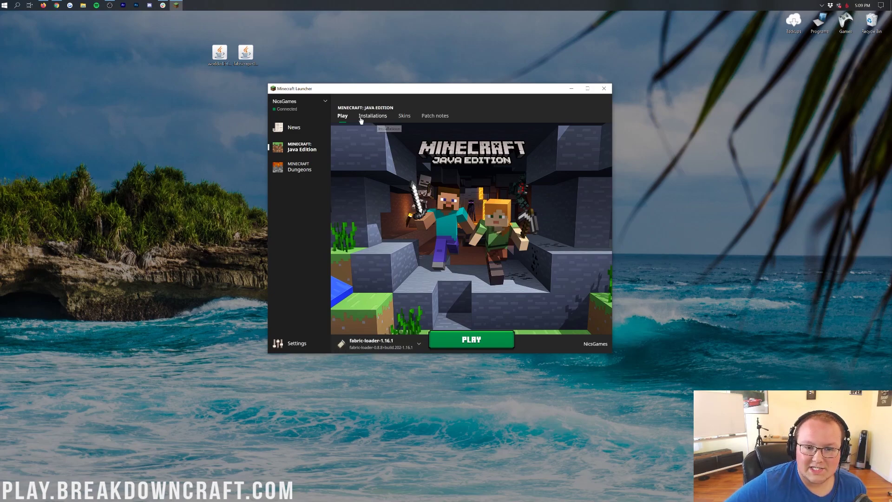
click(383, 119)
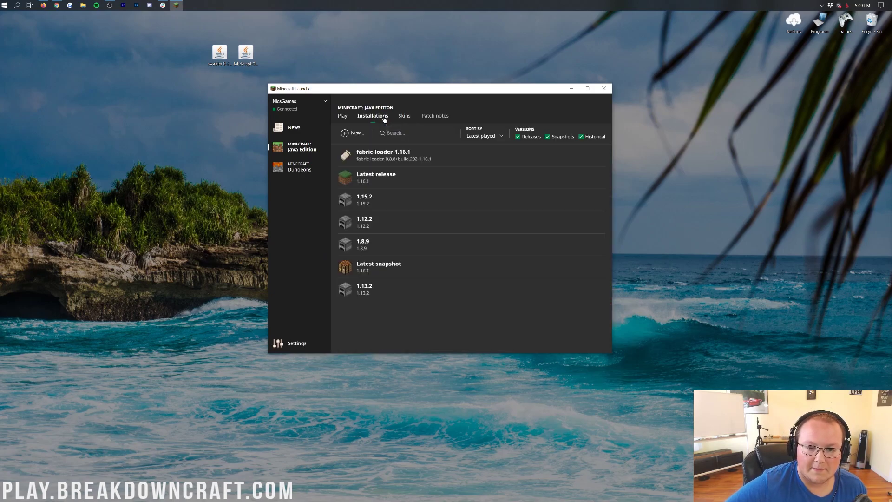
Step: Begin a new installation named Play.BreakdownCraft.com, version still Latest release (1.16.1)
click(349, 133)
click(395, 163)
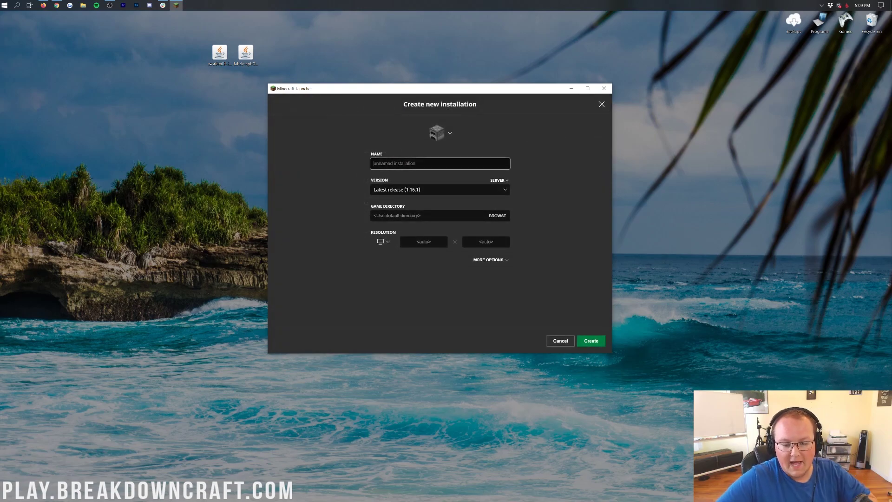
text(Play.)
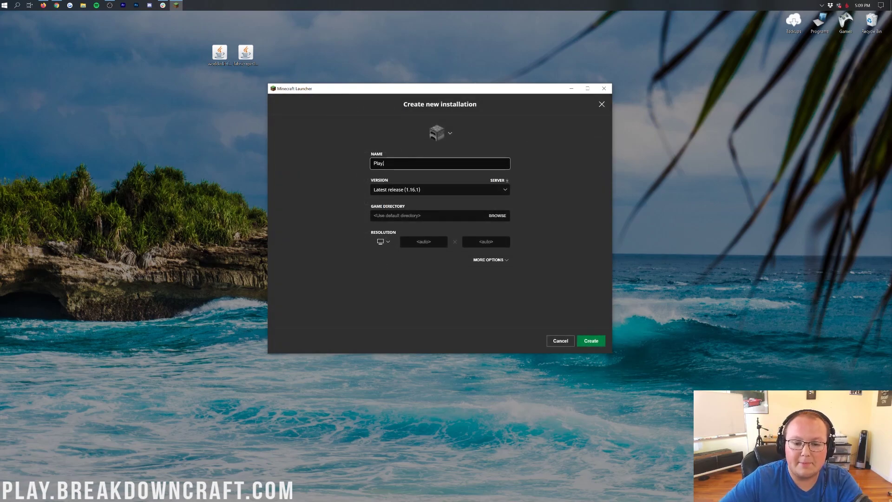
text(BreakdownCraft.com)
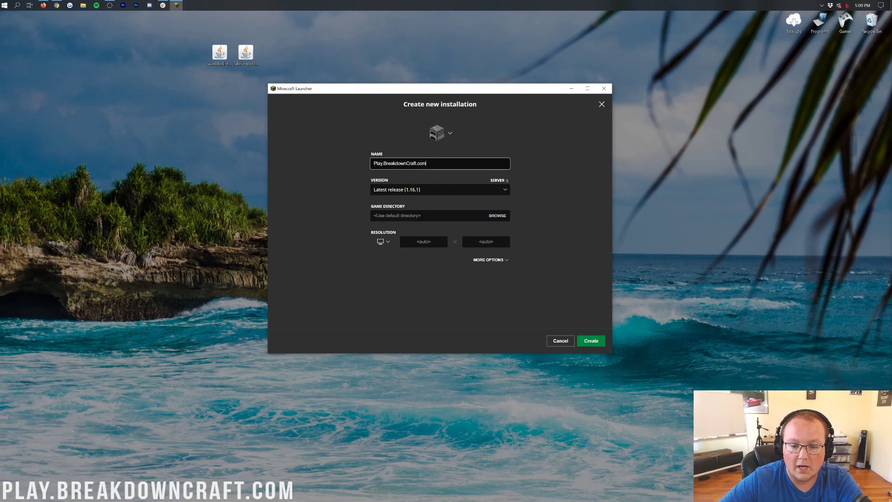
key(ctrl+a)
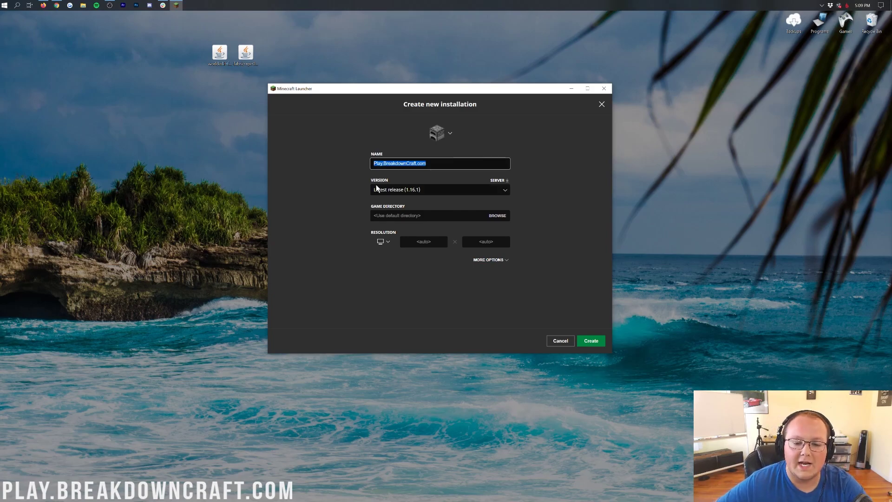
click(403, 191)
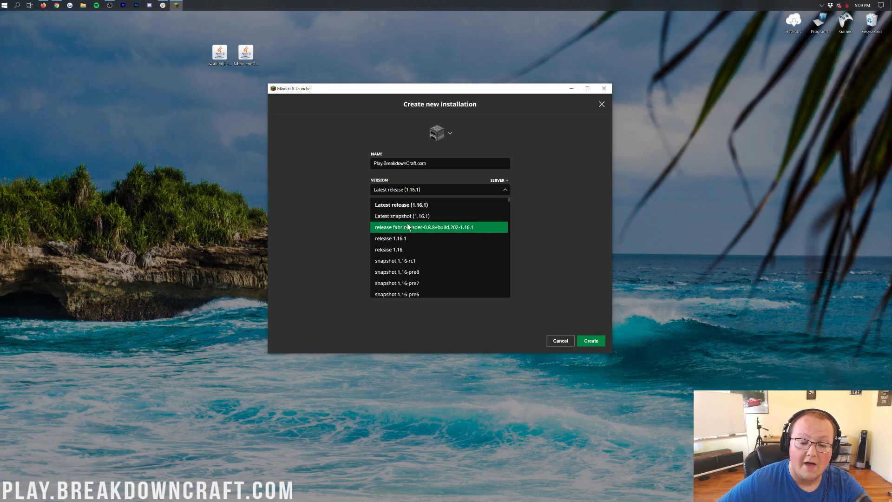
Step: Choose version fabric-loader-0.8.8+build.202-1.16.1 and resolution 1920x1080, then create the installation
scroll(407, 222, down, 5)
scroll(406, 222, up, 5)
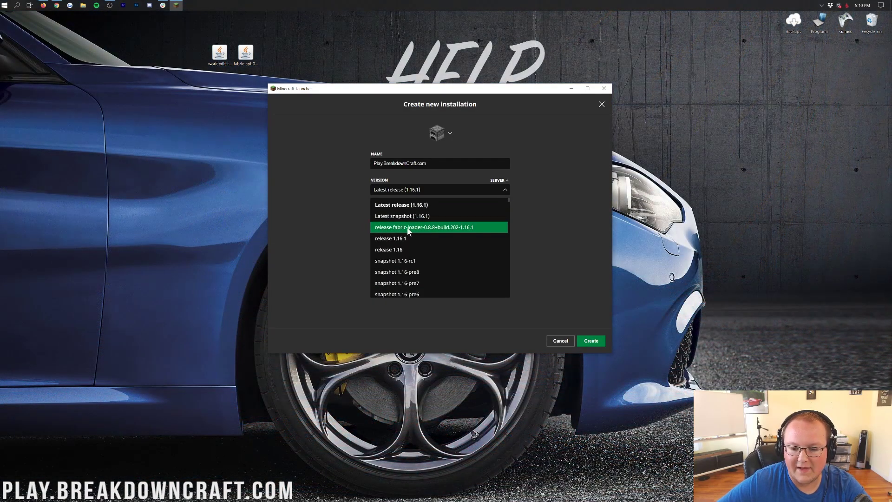
click(407, 227)
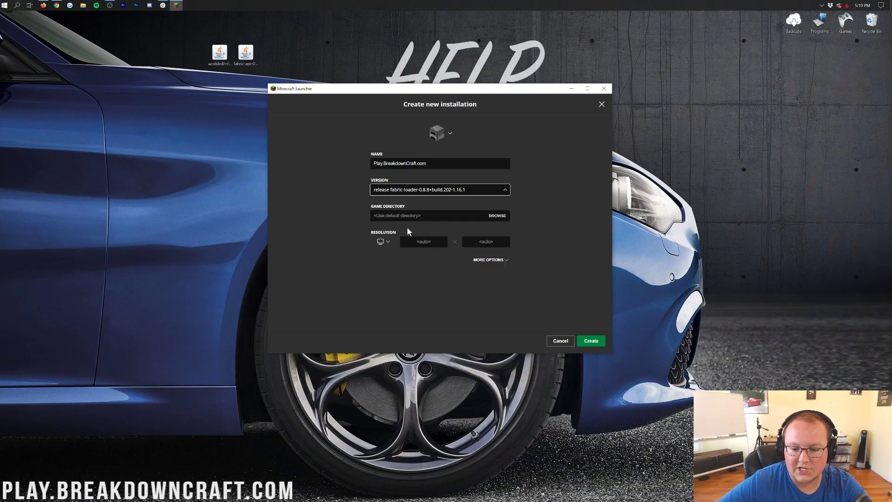
click(387, 244)
click(386, 216)
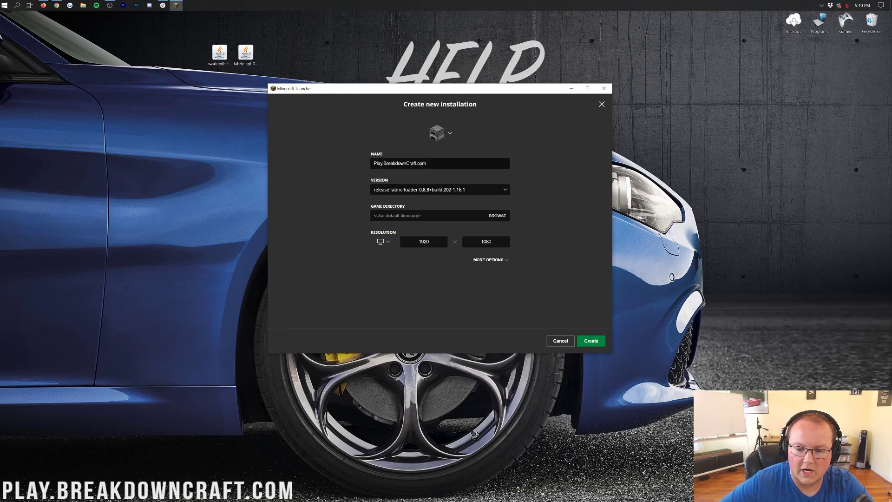
click(593, 341)
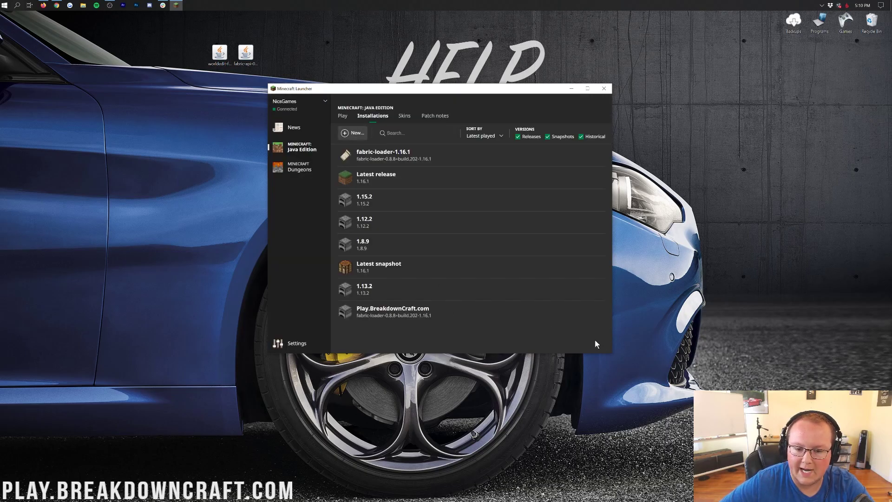
Step: Play the Play.BreakdownCraft.com installation and wait for Fabric 1.16.1 to load
mouse_move(362, 315)
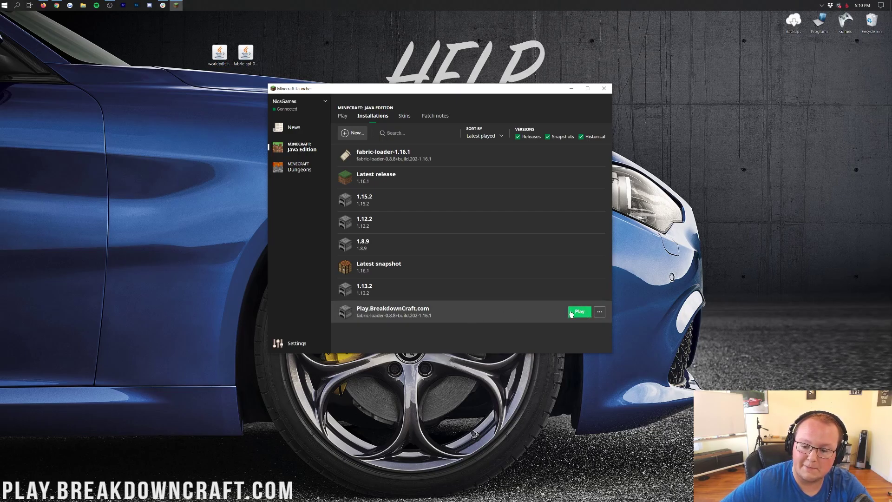
click(576, 311)
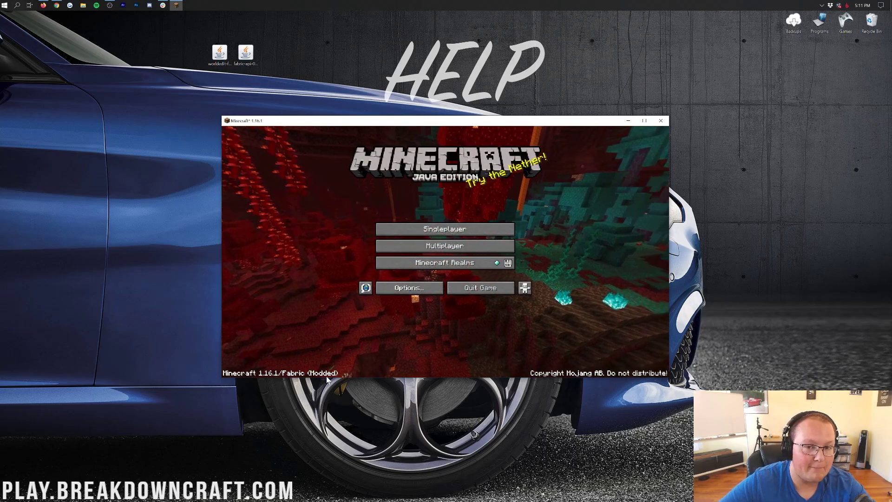
Step: Load the first singleplayer world and run //wand to get the WorldEdit wand
click(432, 227)
double_click(418, 181)
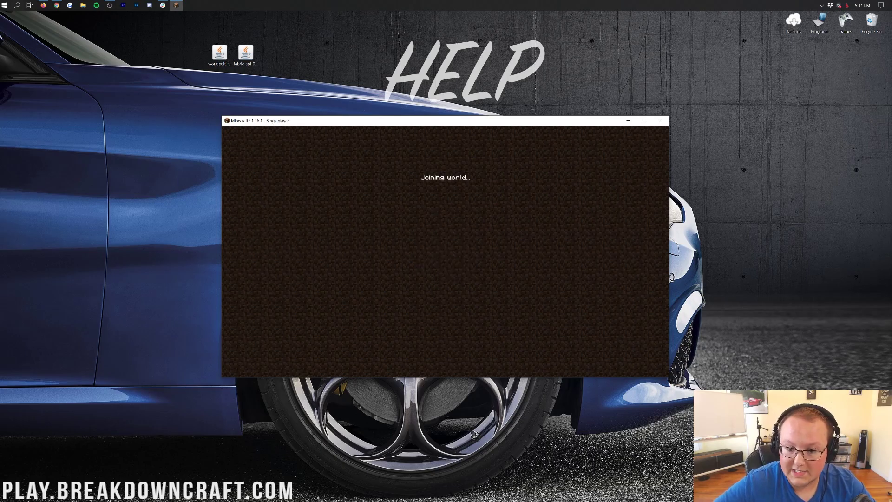
text(//br)
key(BackSpace)
key(BackSpace)
text(wand)
key(Return)
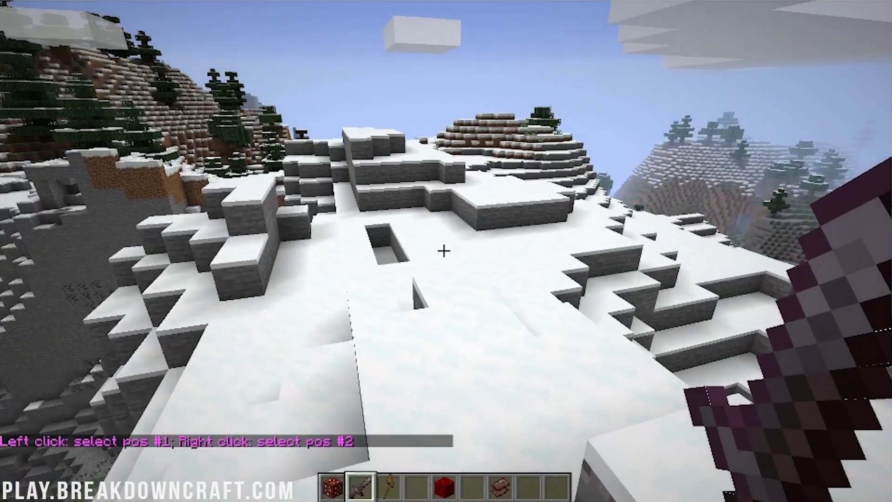
Step: Mark two selection corners with the wooden axe wand
key(3)
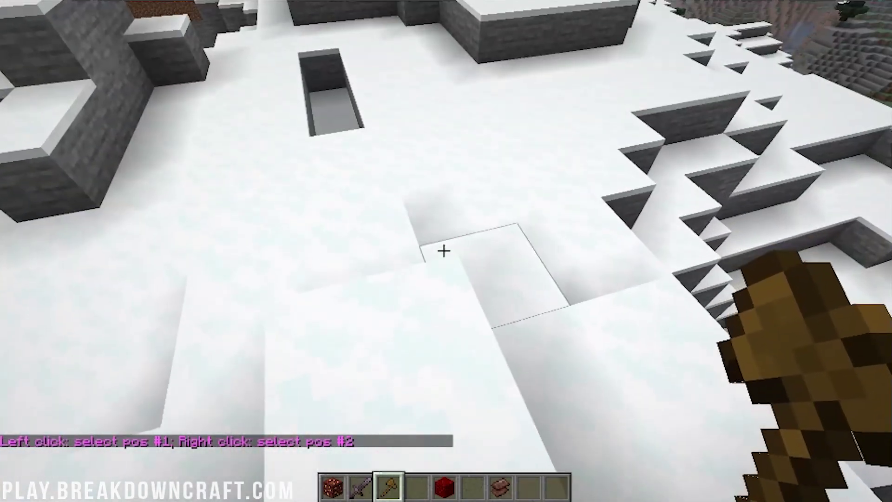
click(444, 251)
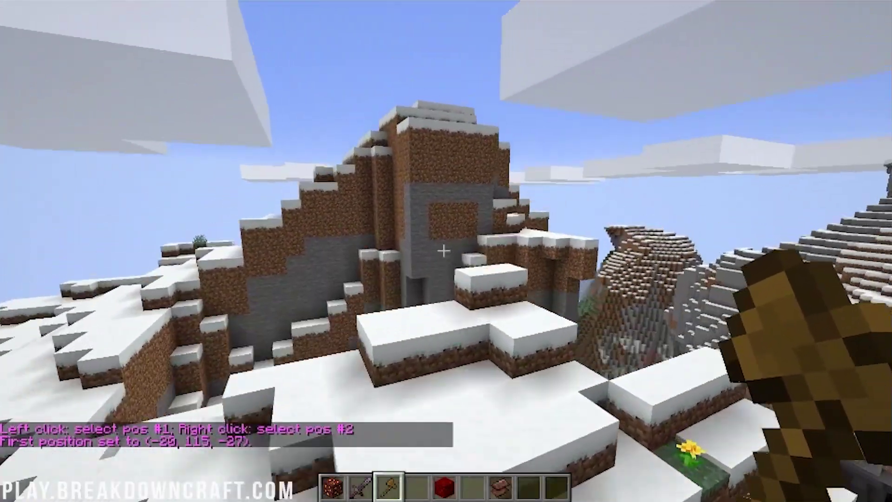
key(w)
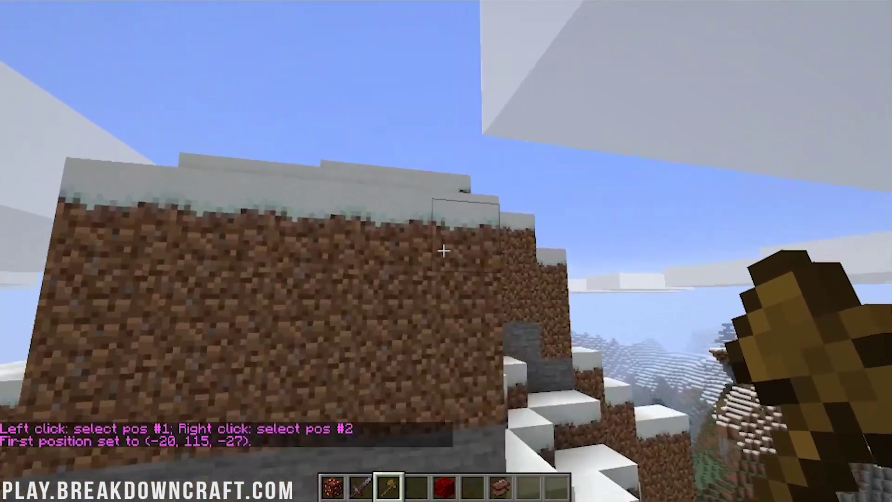
right_click(443, 251)
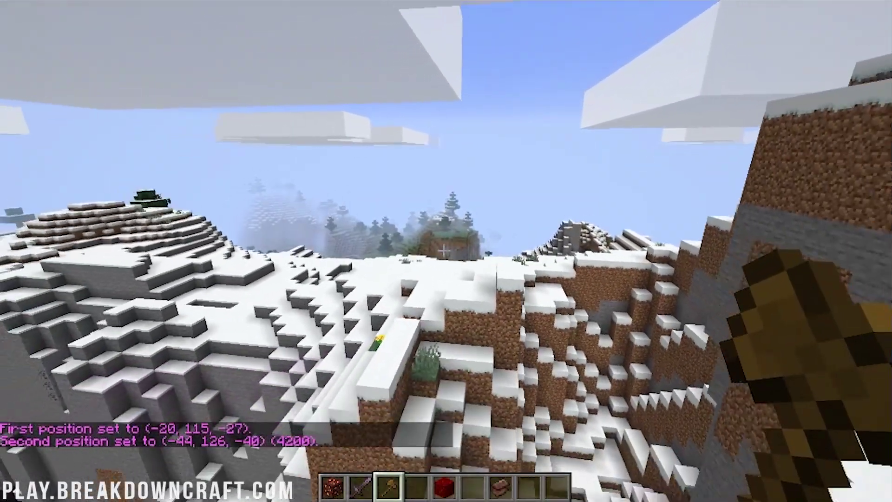
Step: Fill the selection with diamond blocks using //set diamond_block
key(slash)
text(/br)
key(BackSpace)
key(BackSpace)
text(set diamond_block)
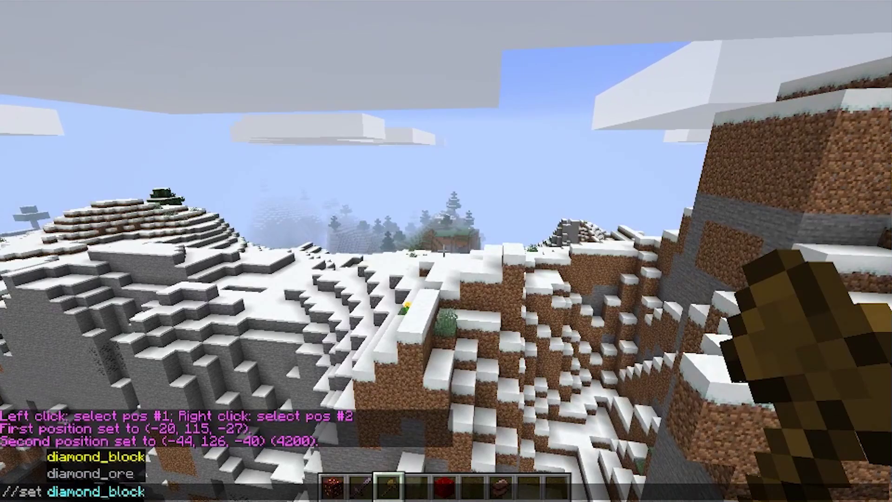
key(Tab)
key(Return)
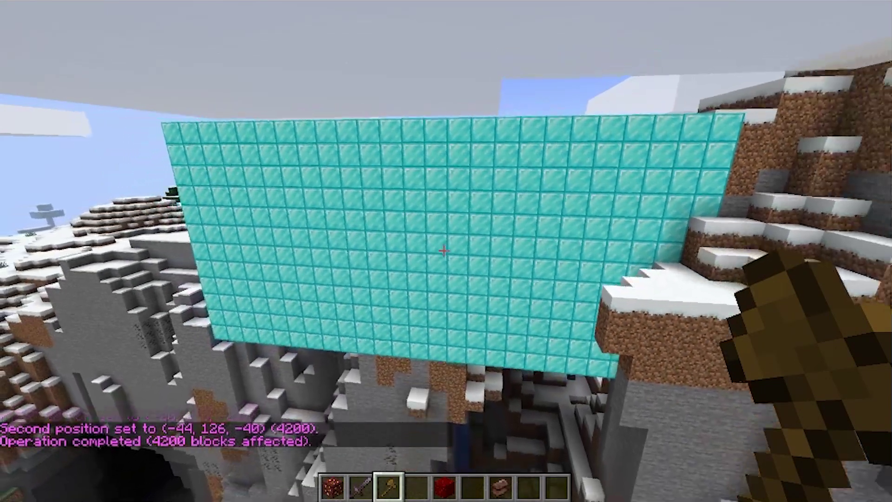
Step: Walk away across the snowy terrain and get another wand with //wand
key(w)
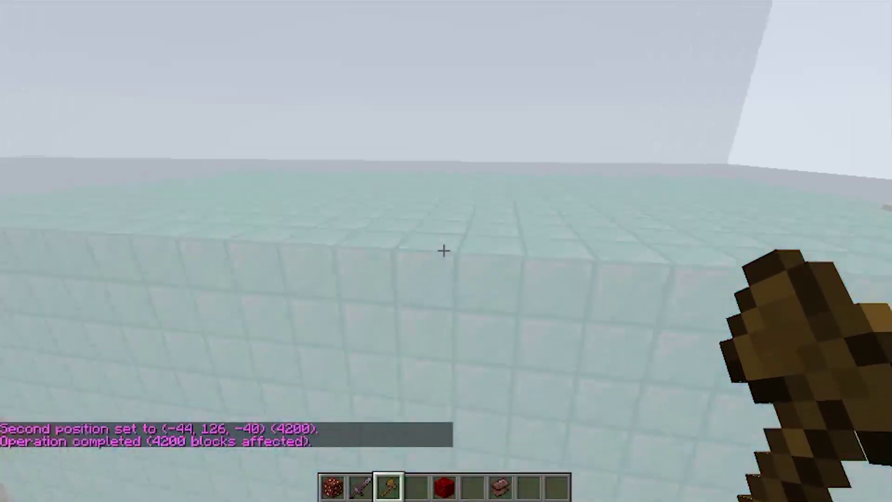
key(w)
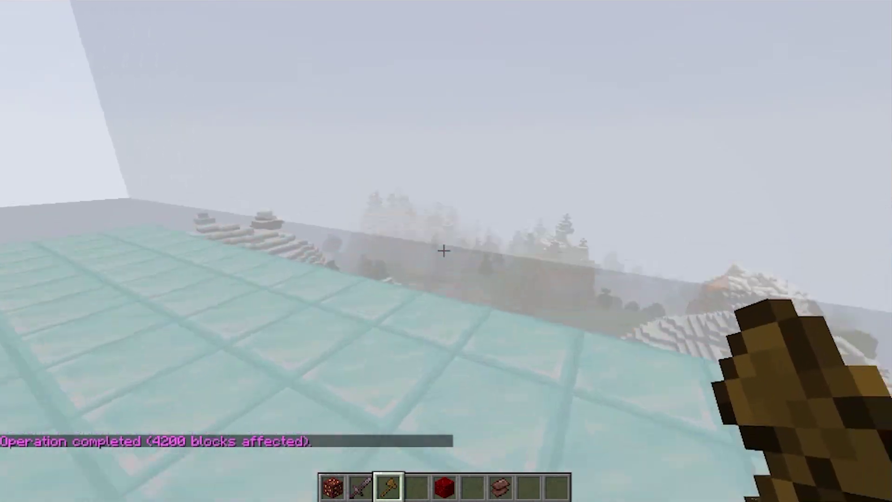
key(w)
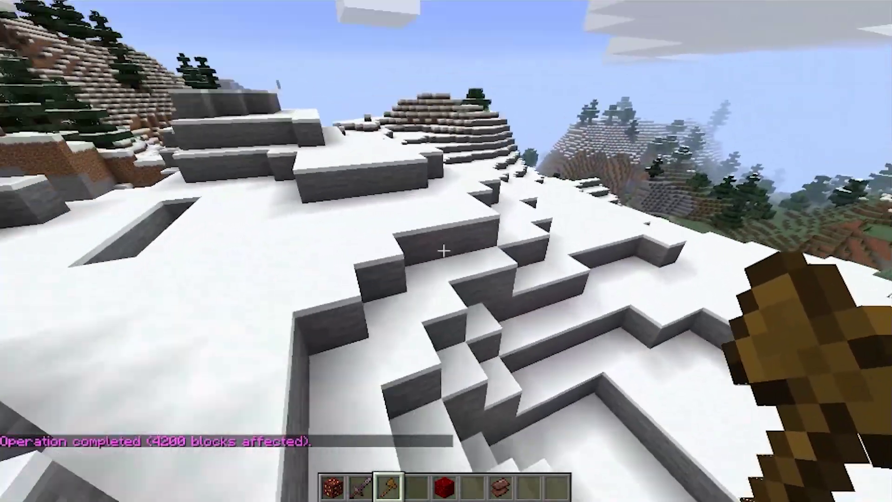
key(w)
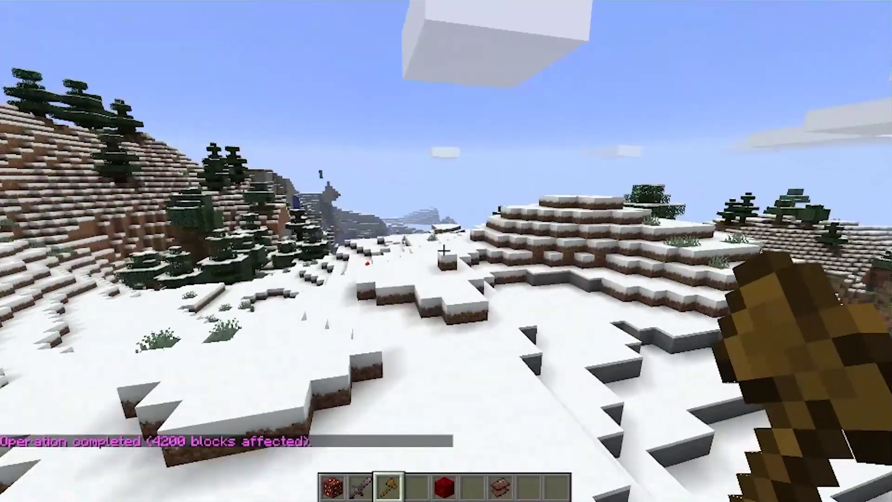
key(w)
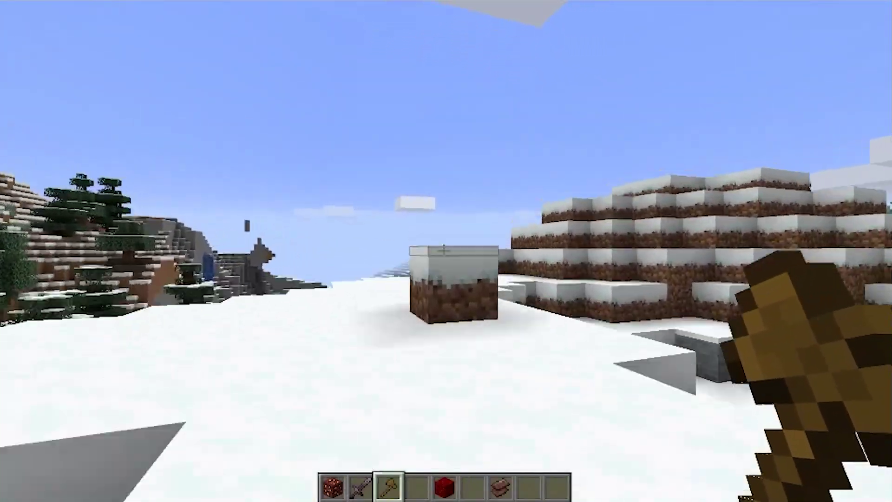
key(w)
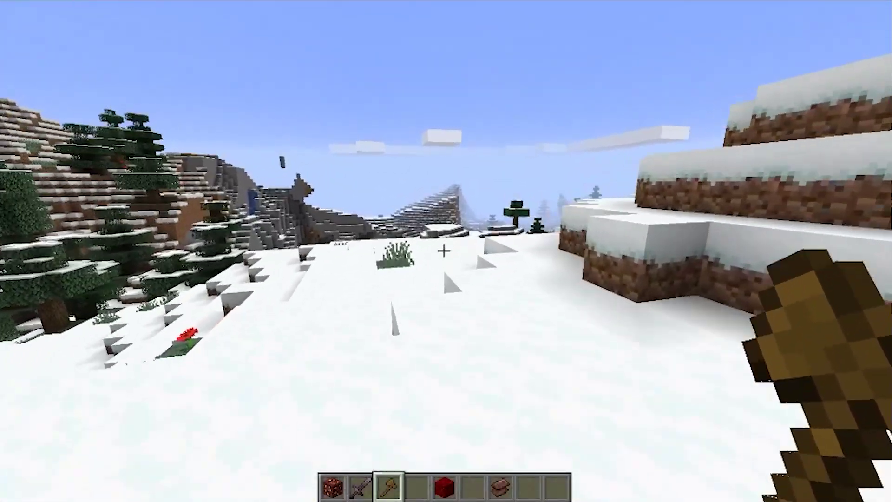
key(w)
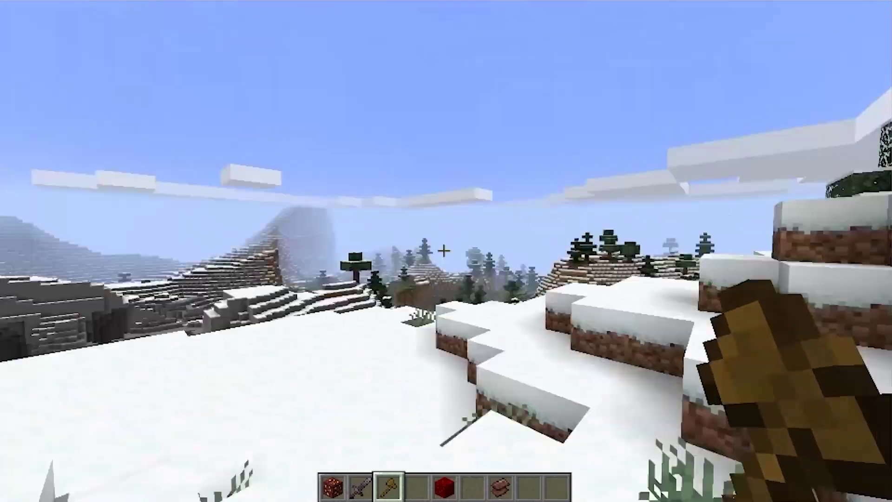
key(slash)
text(/wand)
key(Return)
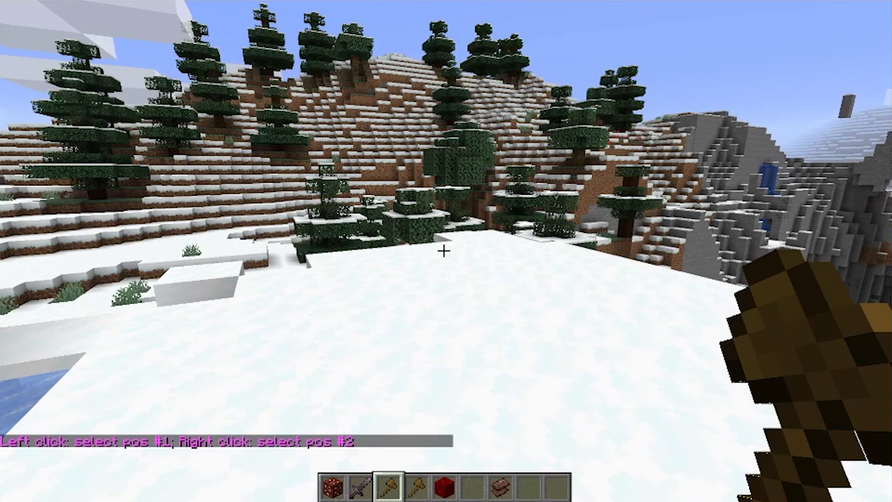
Step: Open the world to LAN with Allow Cheats set to ON
key(Escape)
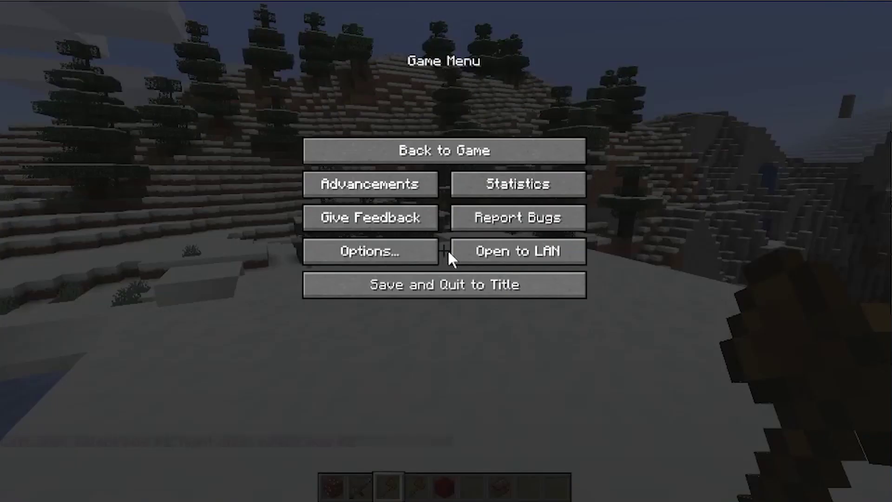
click(461, 253)
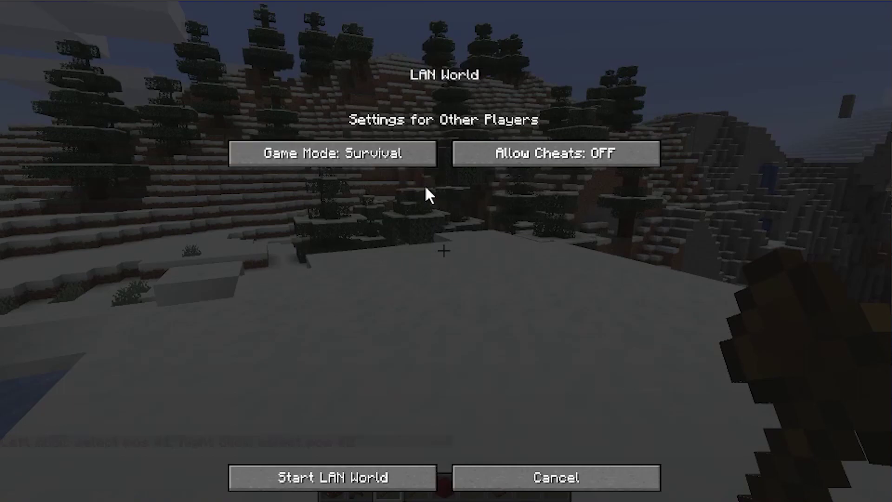
click(526, 160)
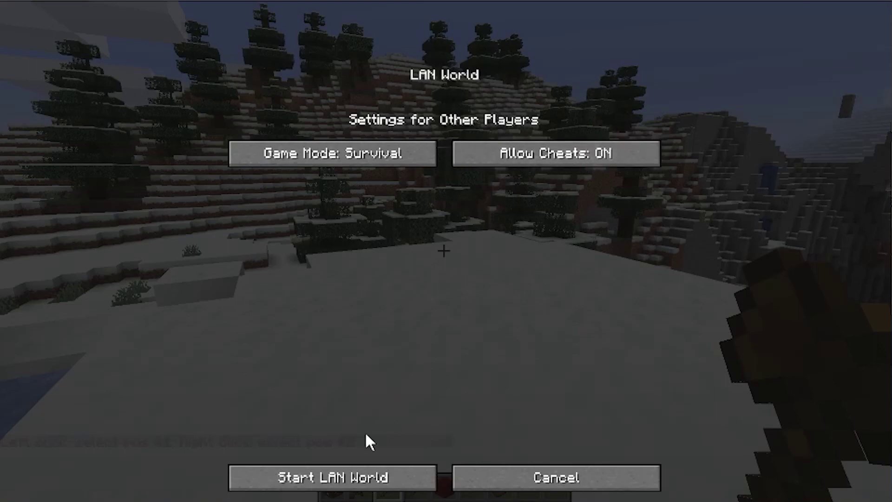
click(367, 477)
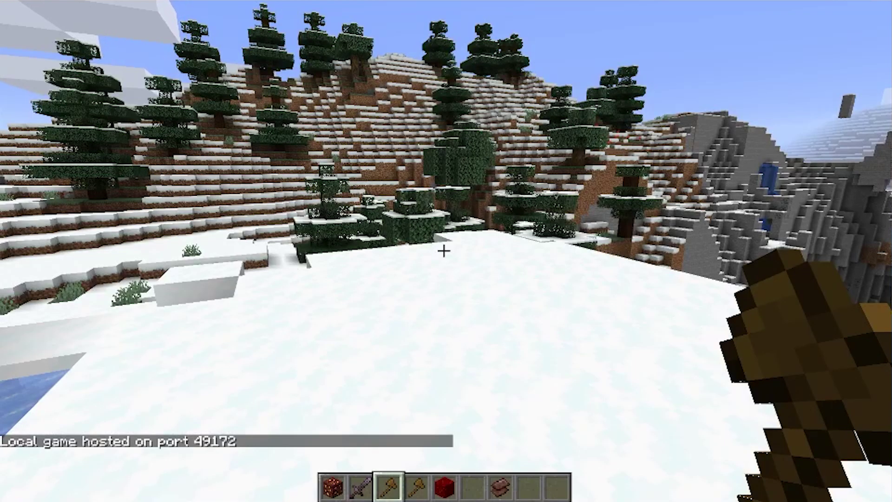
Step: Get another wand with /wand, hold it, and start typing the //up command
text(/wand)
key(Return)
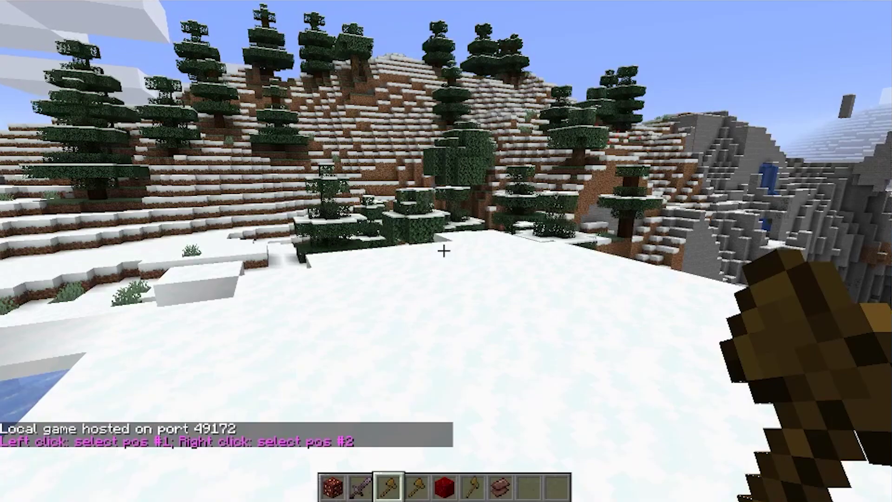
key(6)
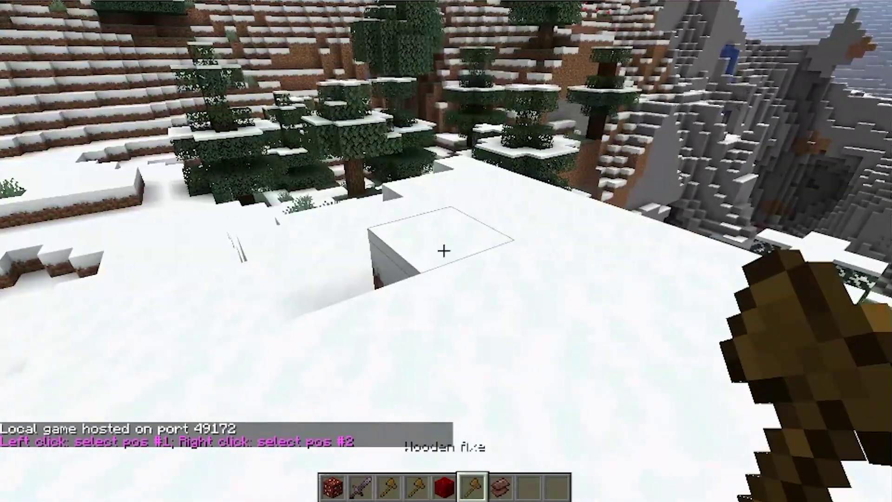
text(//br)
key(BackSpace)
key(BackSpace)
text(up)
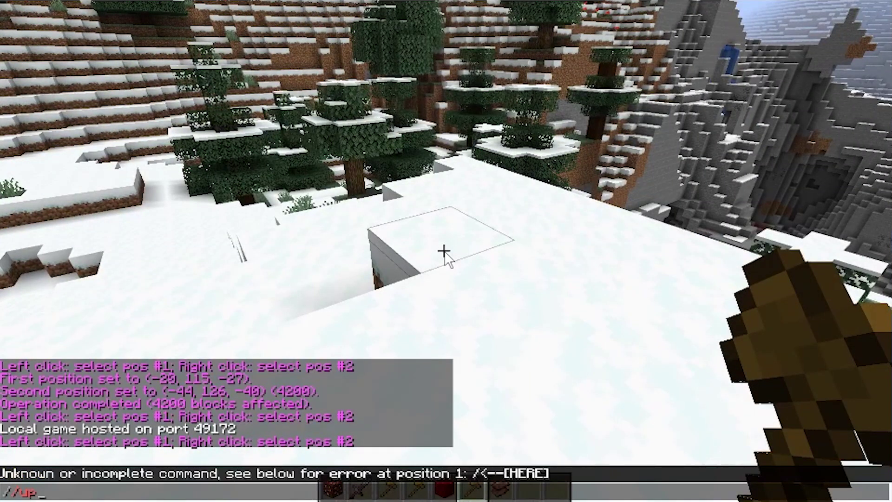